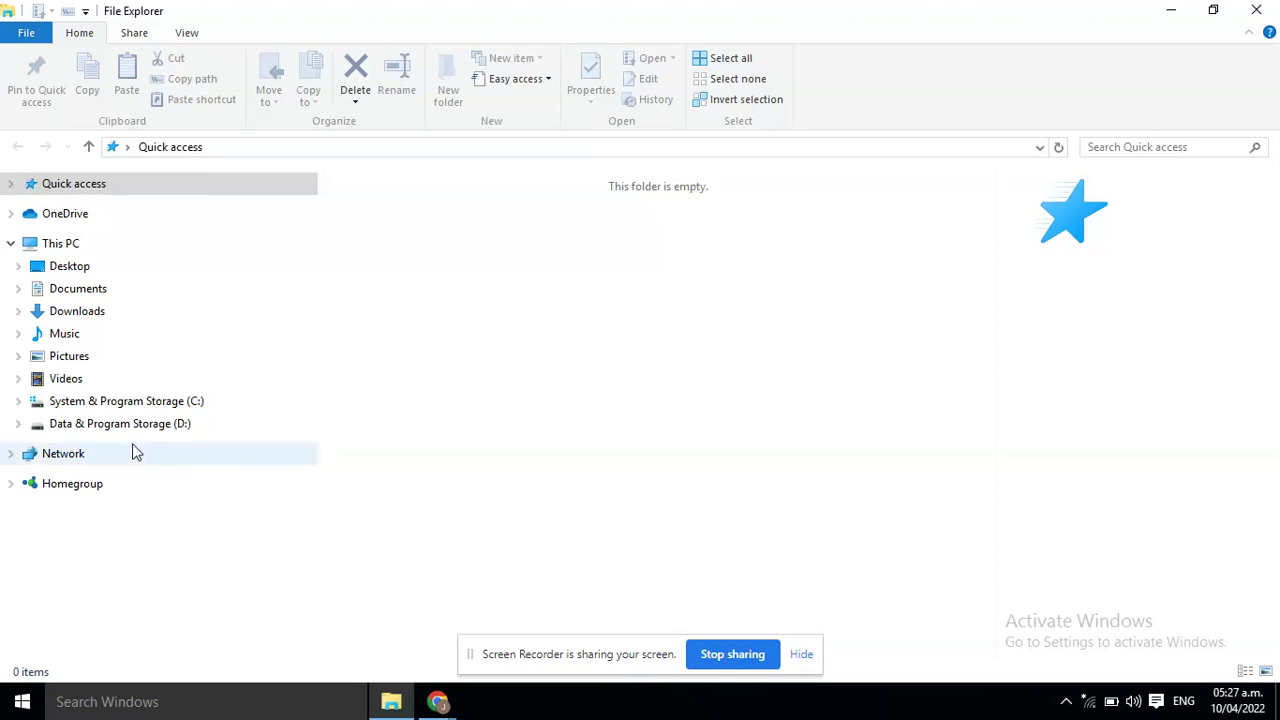
# - Open the submit_this folder inside gd50\Legend Of Zelda on the D: drive
pyautogui.click(17, 425)
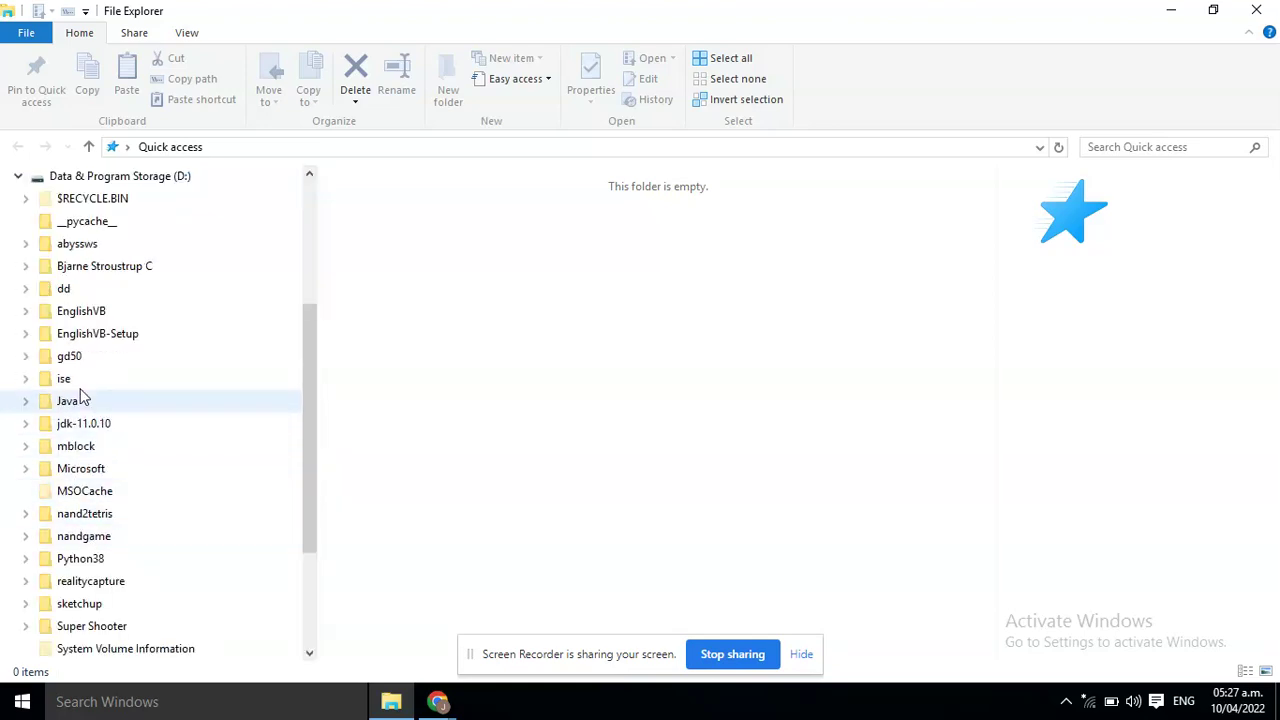
pyautogui.click(25, 356)
pyautogui.click(33, 425)
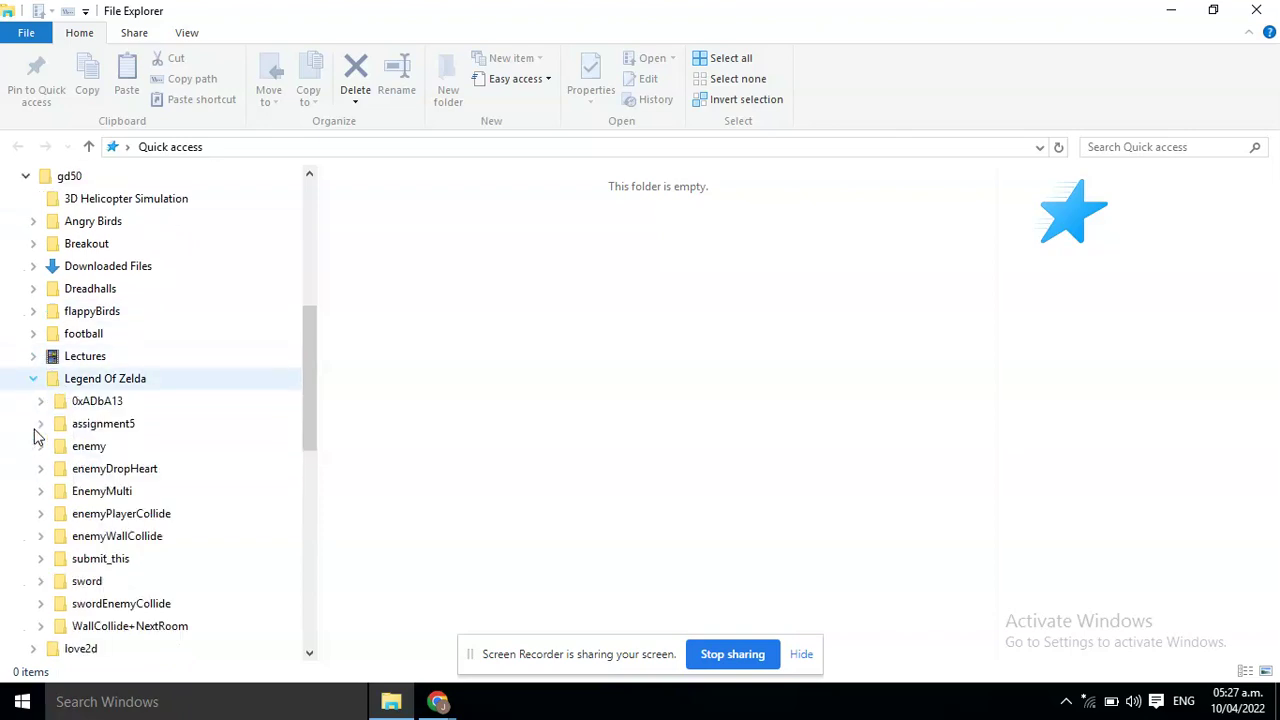
pyautogui.click(98, 558)
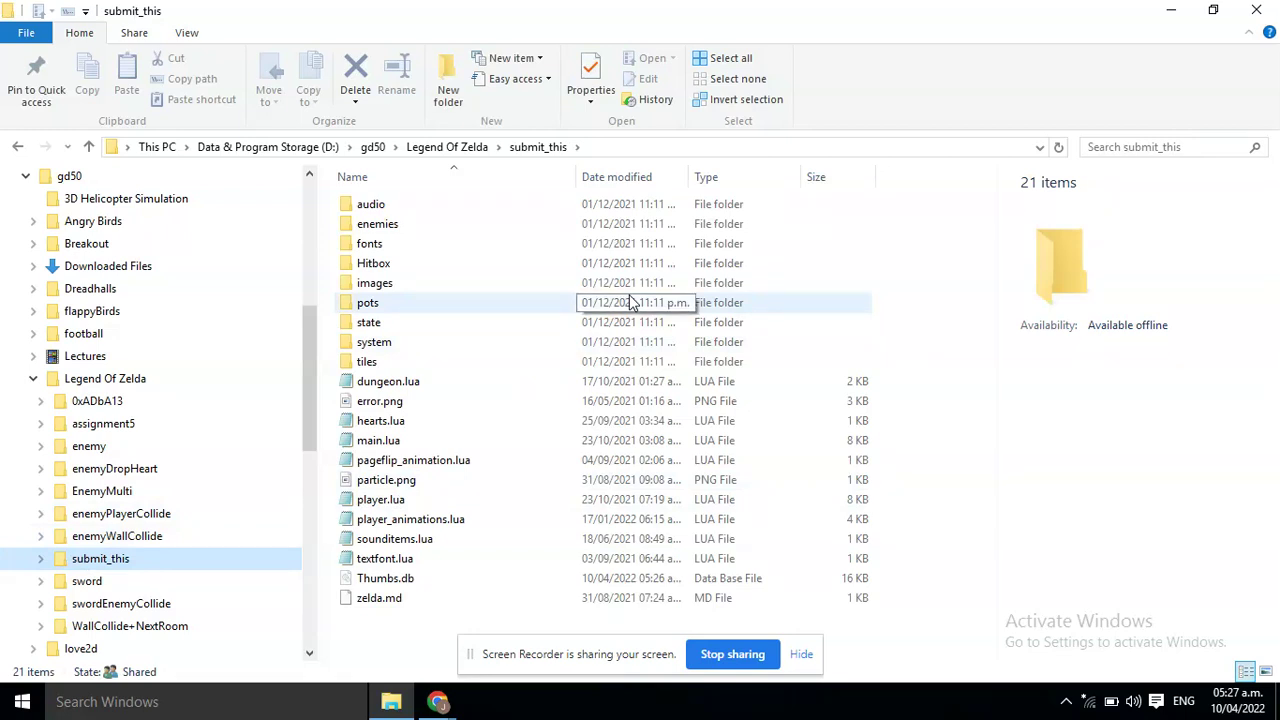
# - Compress all files and folders in submit_this into a zip archive named zelda.zip
pyautogui.click(731, 58)
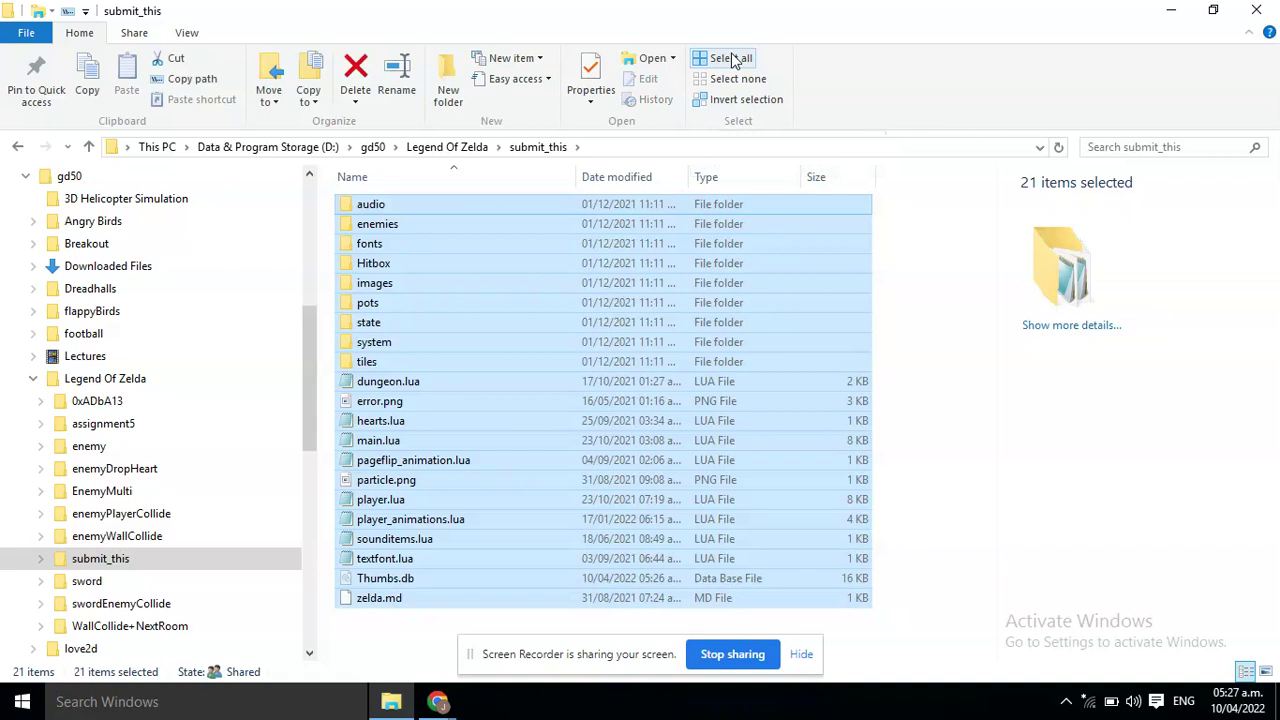
pyautogui.rightClick(598, 212)
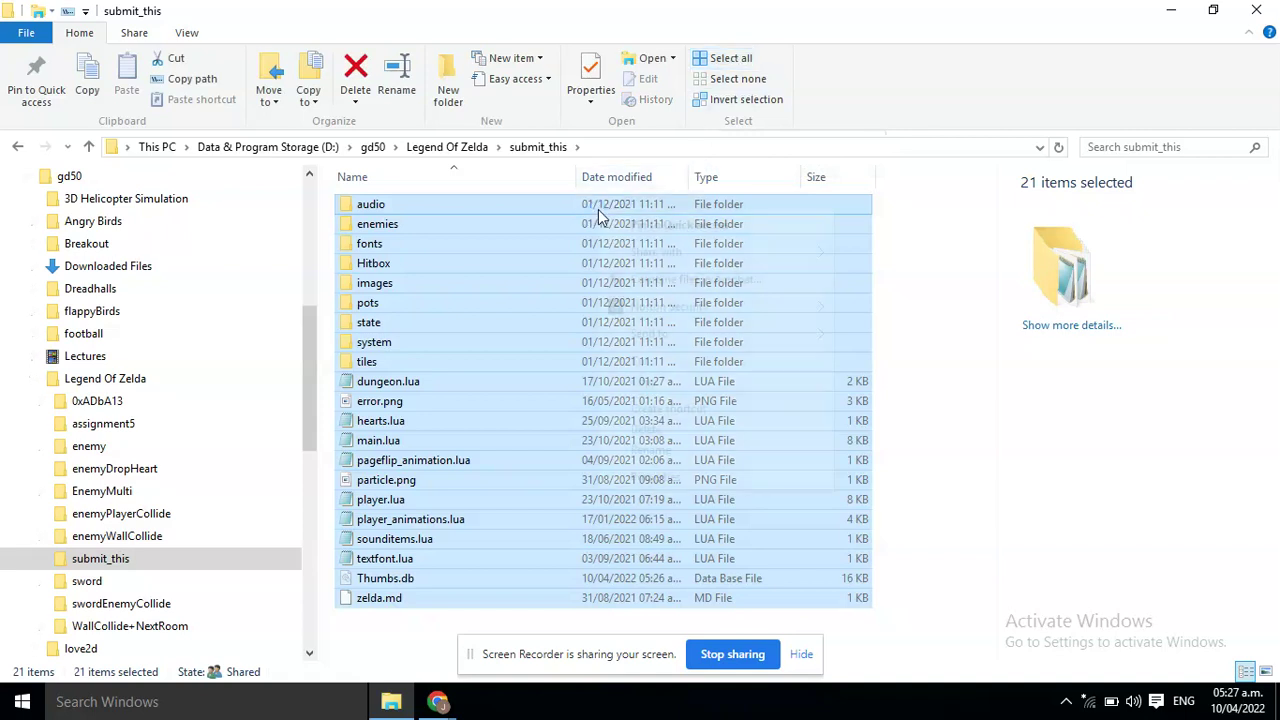
pyautogui.moveTo(764, 336)
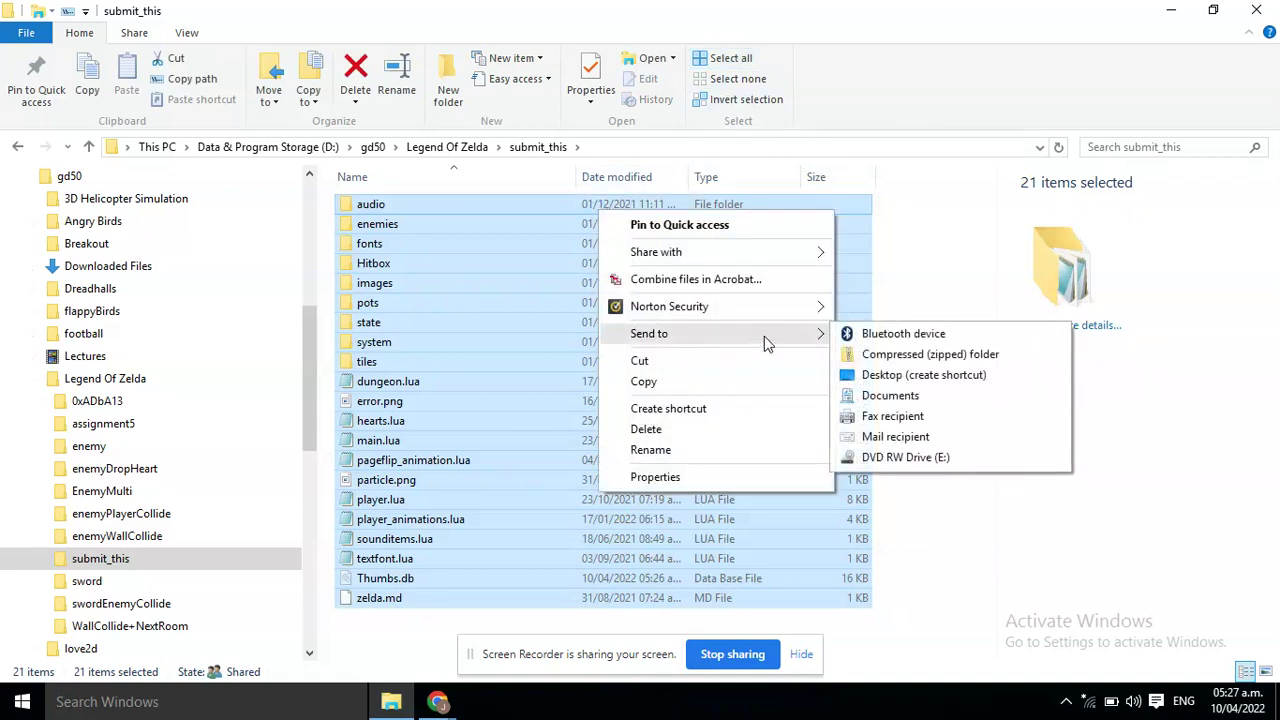
pyautogui.click(897, 356)
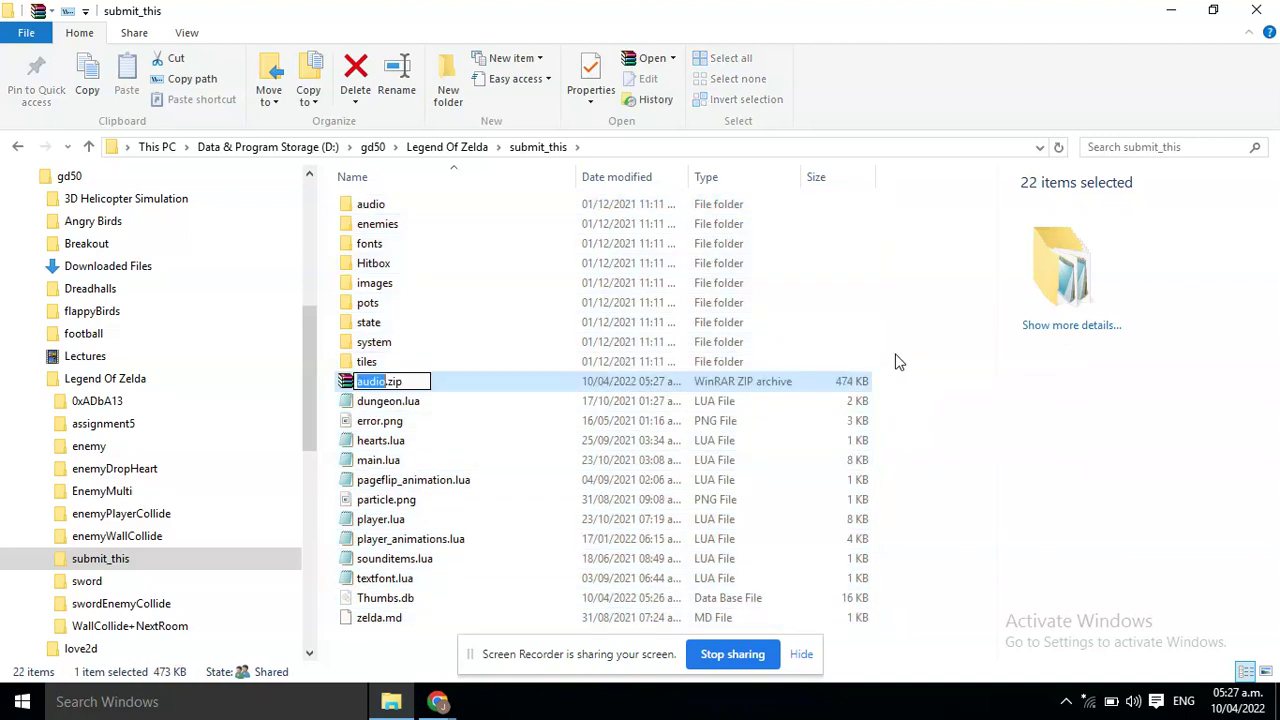
pyautogui.press('BackSpace')
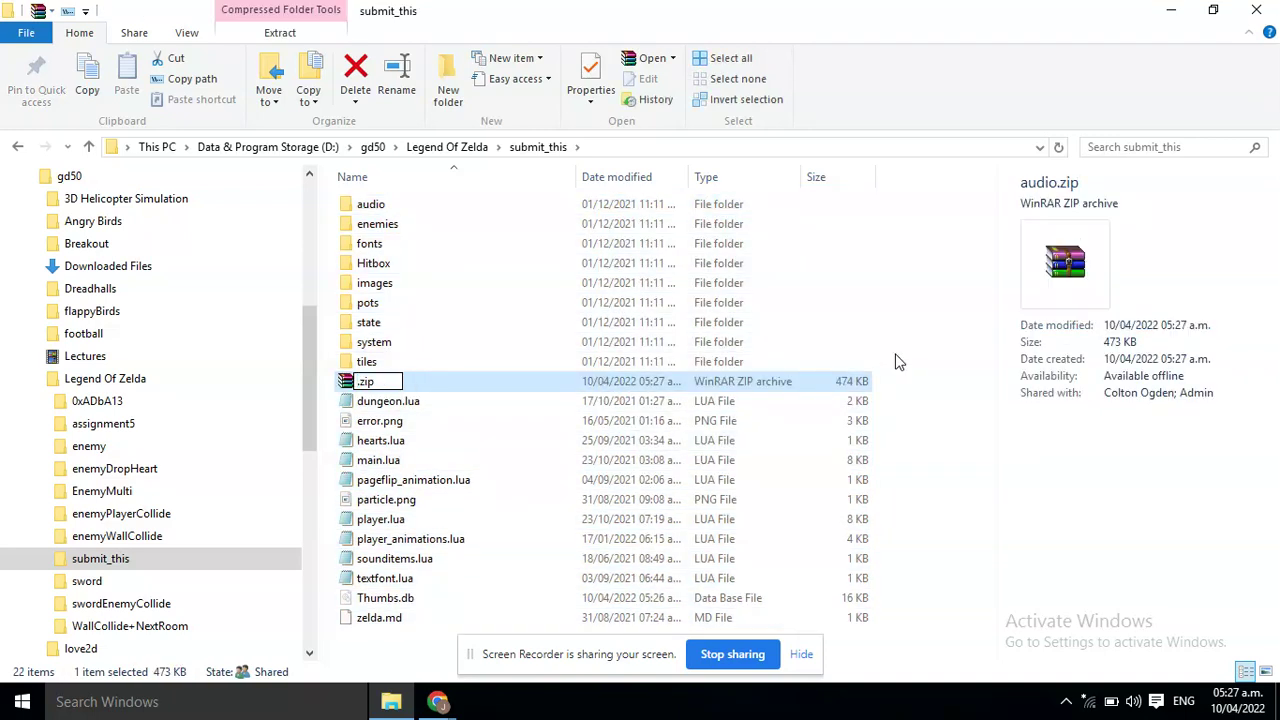
pyautogui.write('zelda')
pyautogui.press('Return')
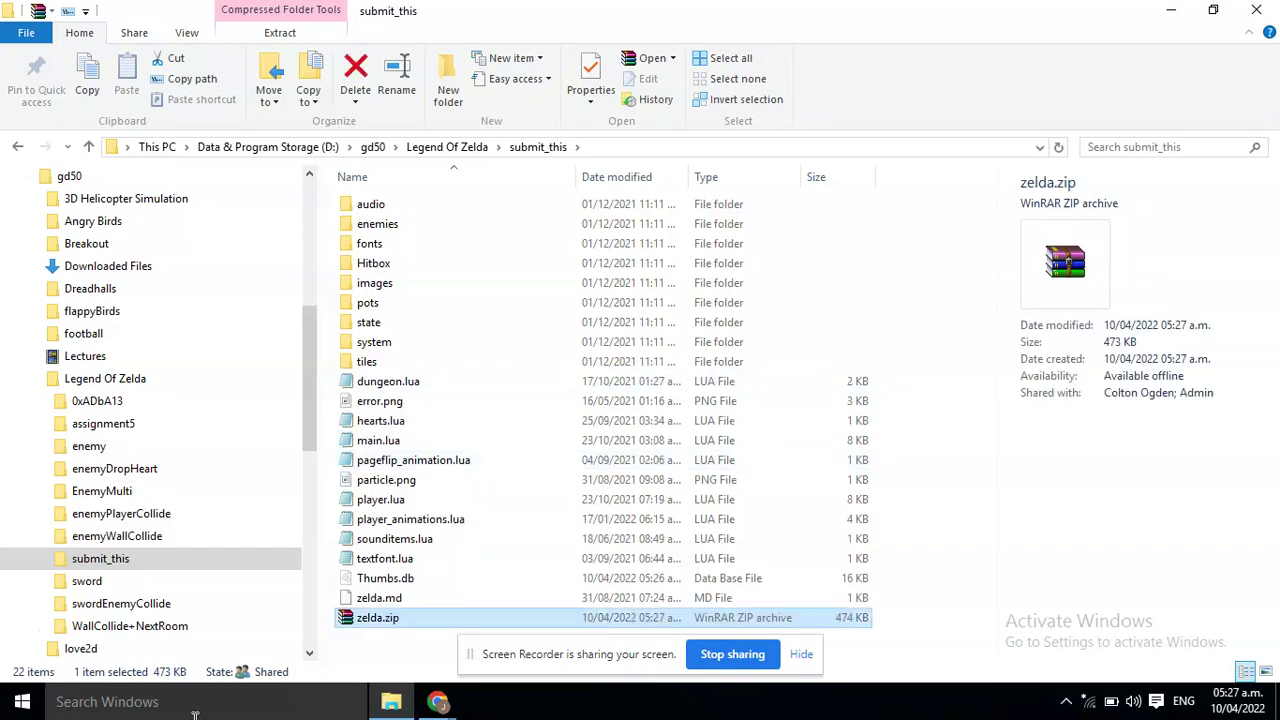
# - Find iexpress through the Windows search, run it as administrator and bring its wizard to the front
pyautogui.click(264, 712)
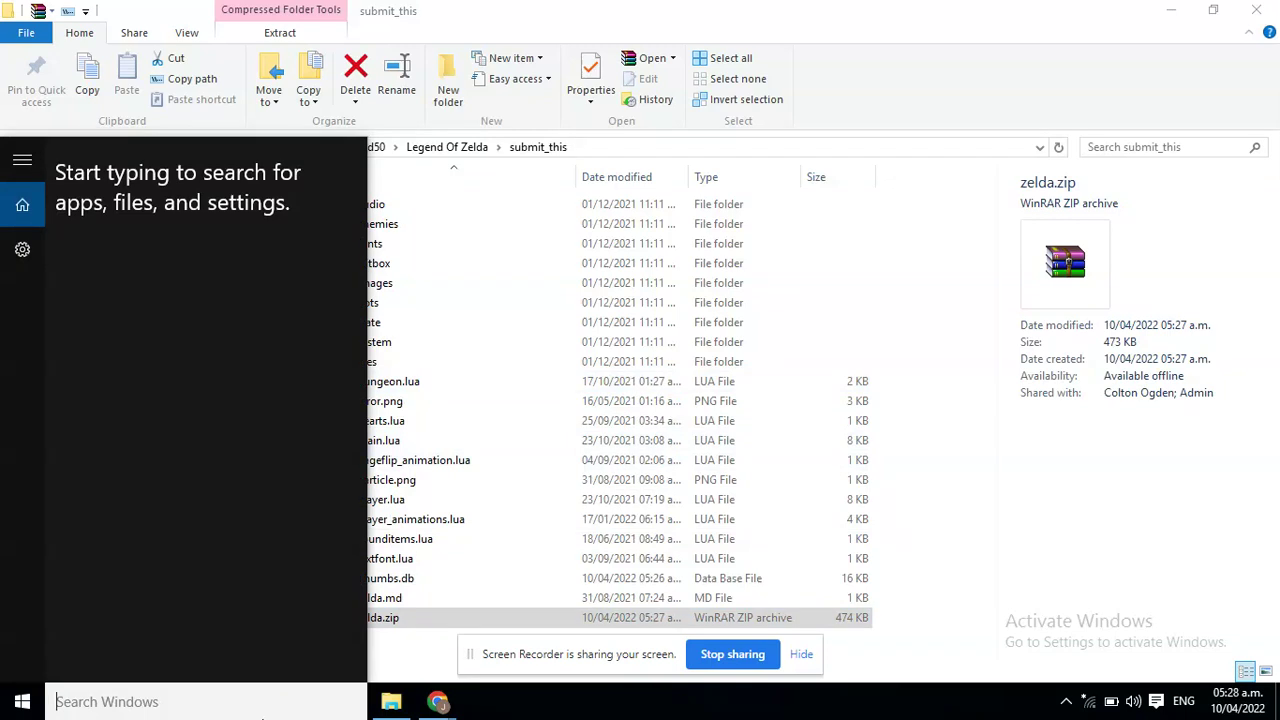
pyautogui.write('iexp')
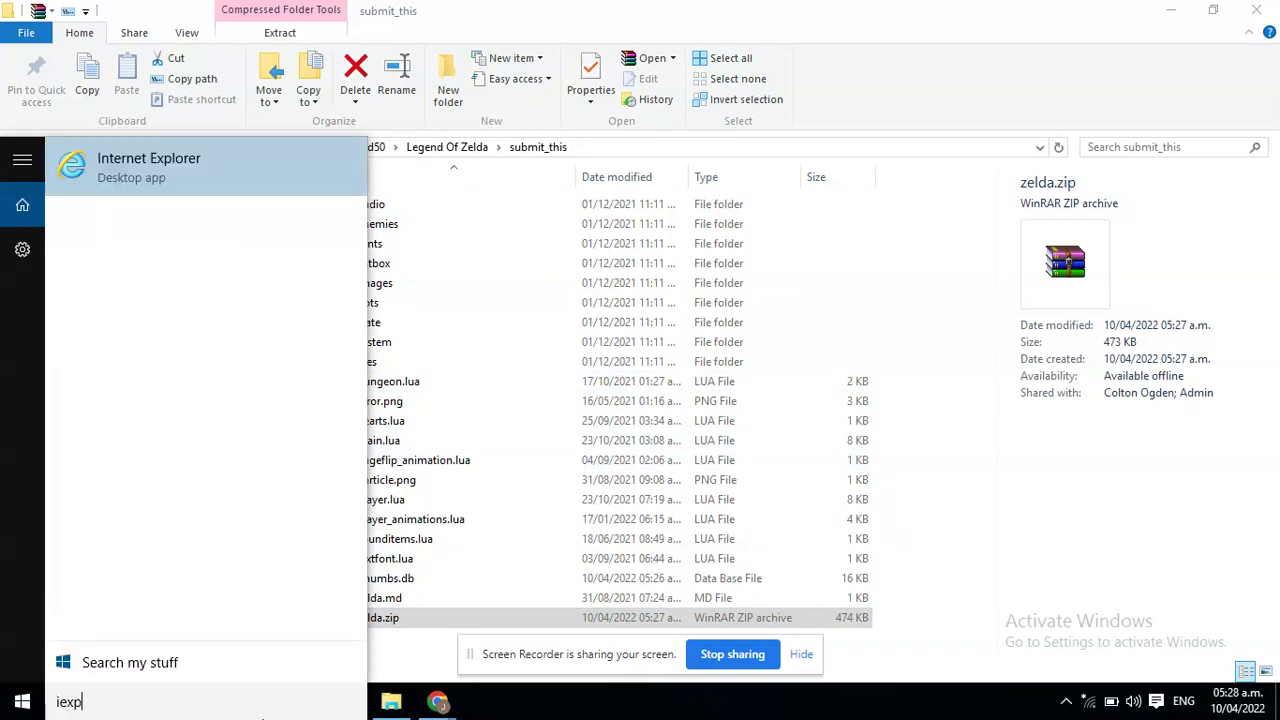
pyautogui.write('ress')
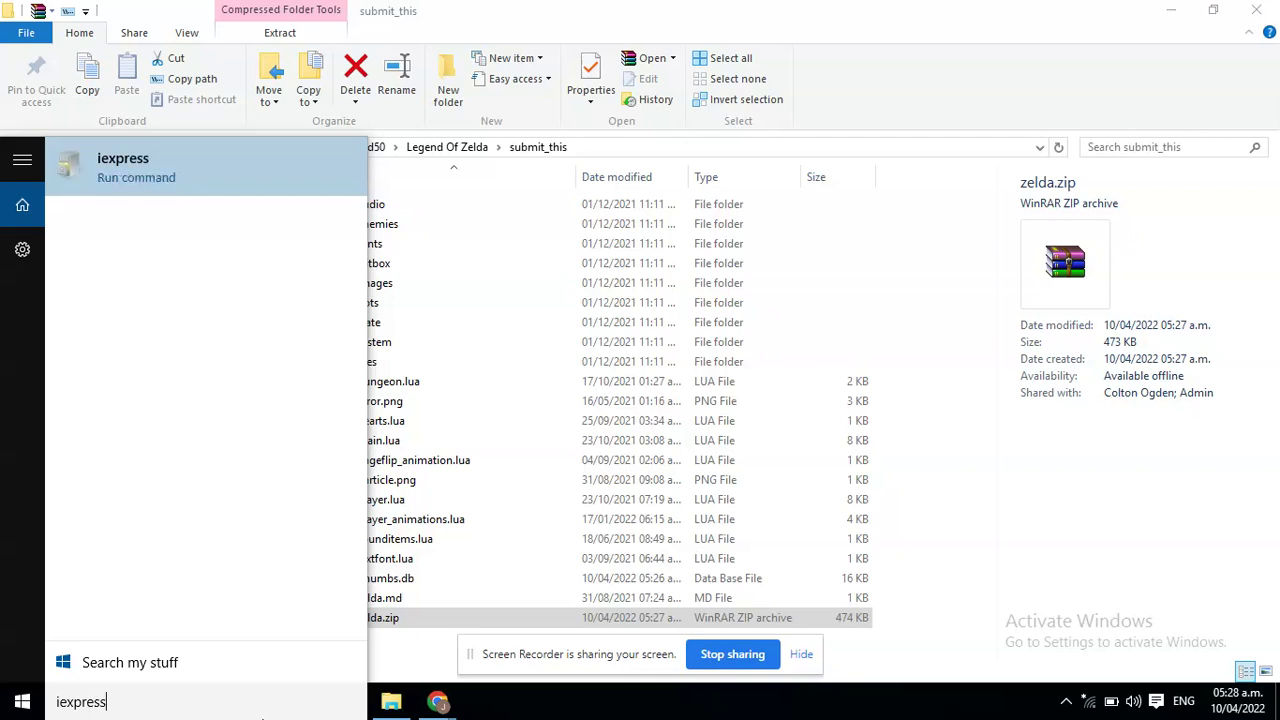
pyautogui.rightClick(161, 166)
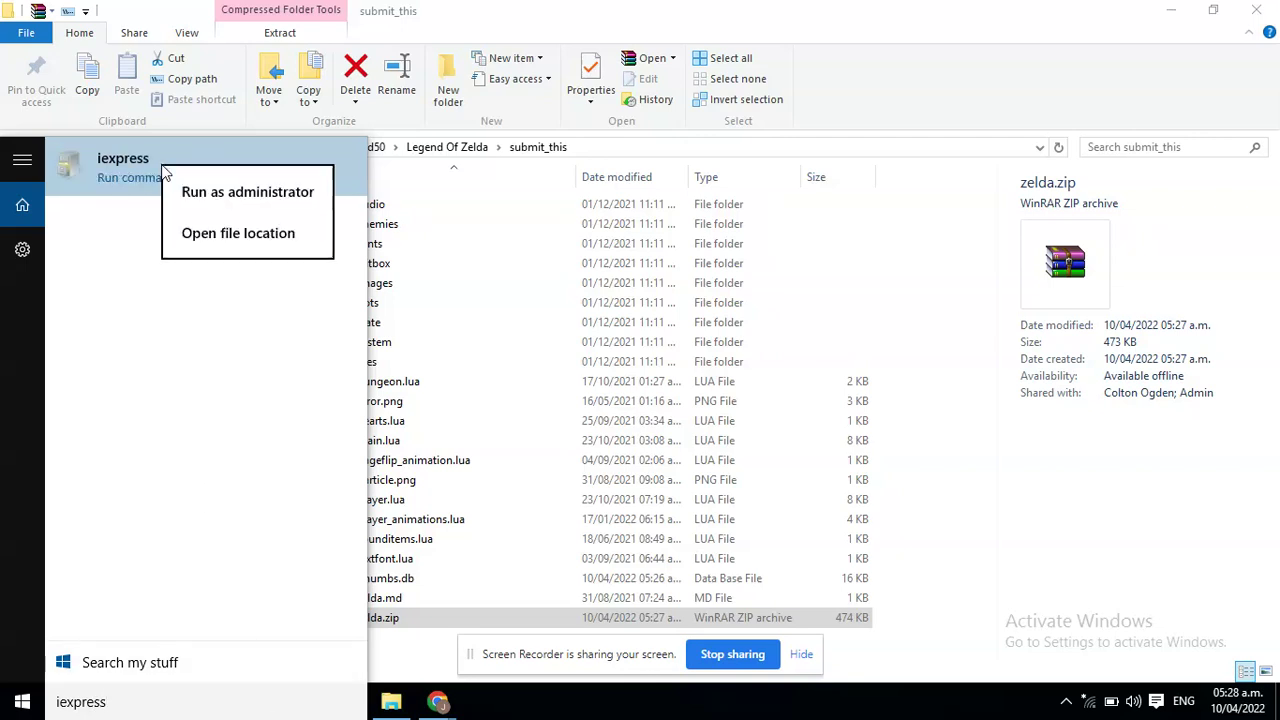
pyautogui.click(205, 199)
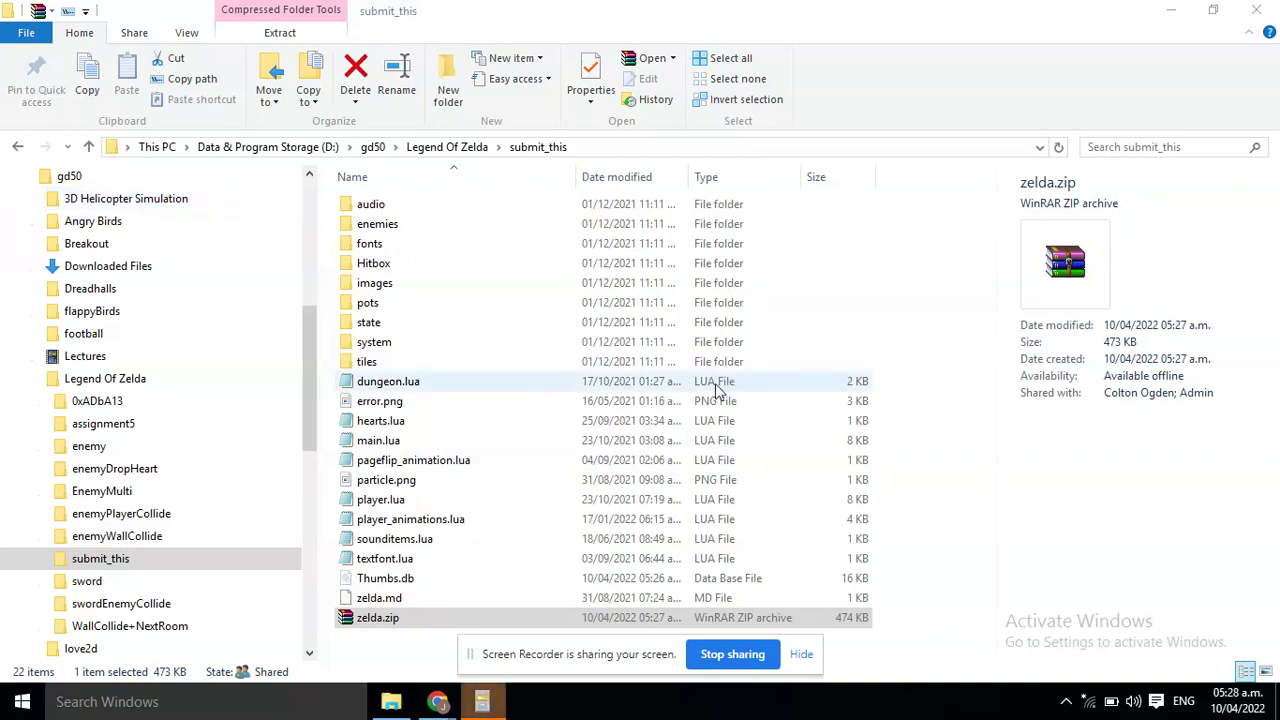
pyautogui.click(482, 701)
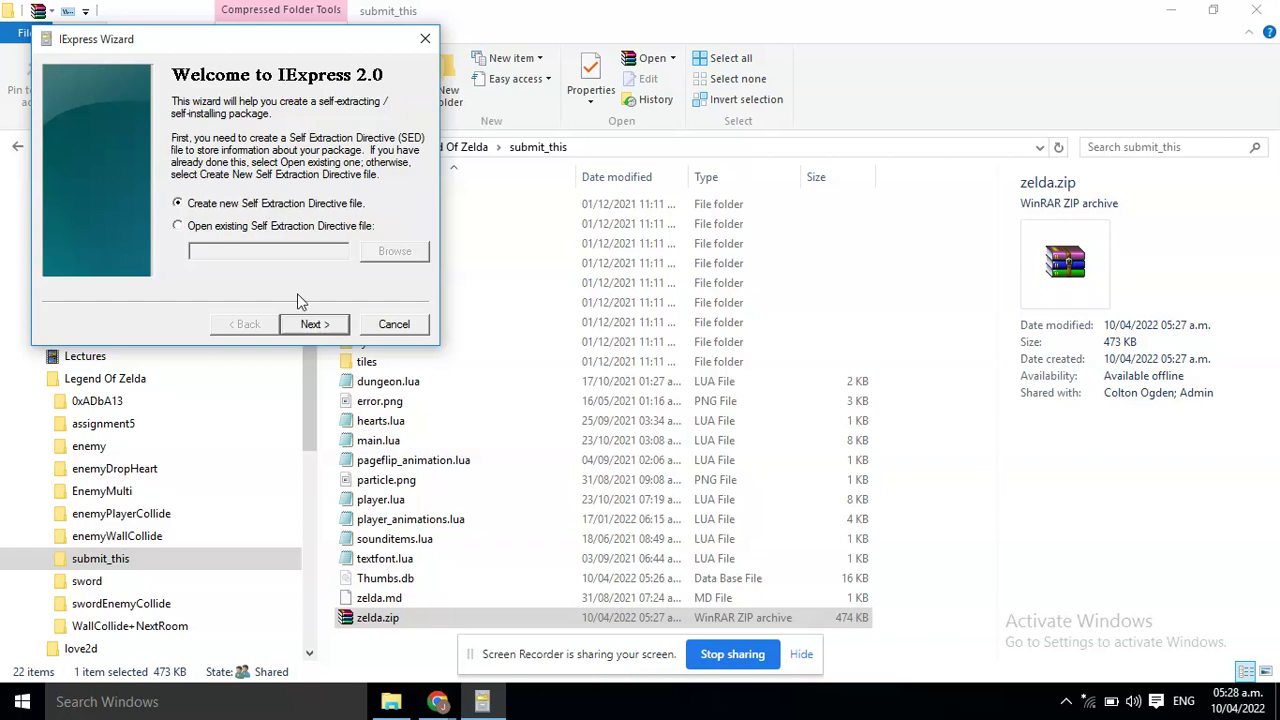
# - Start a new Self Extraction Directive that extracts files and runs an installation command, titled "Legend Of Zelda Launcher"
pyautogui.click(322, 327)
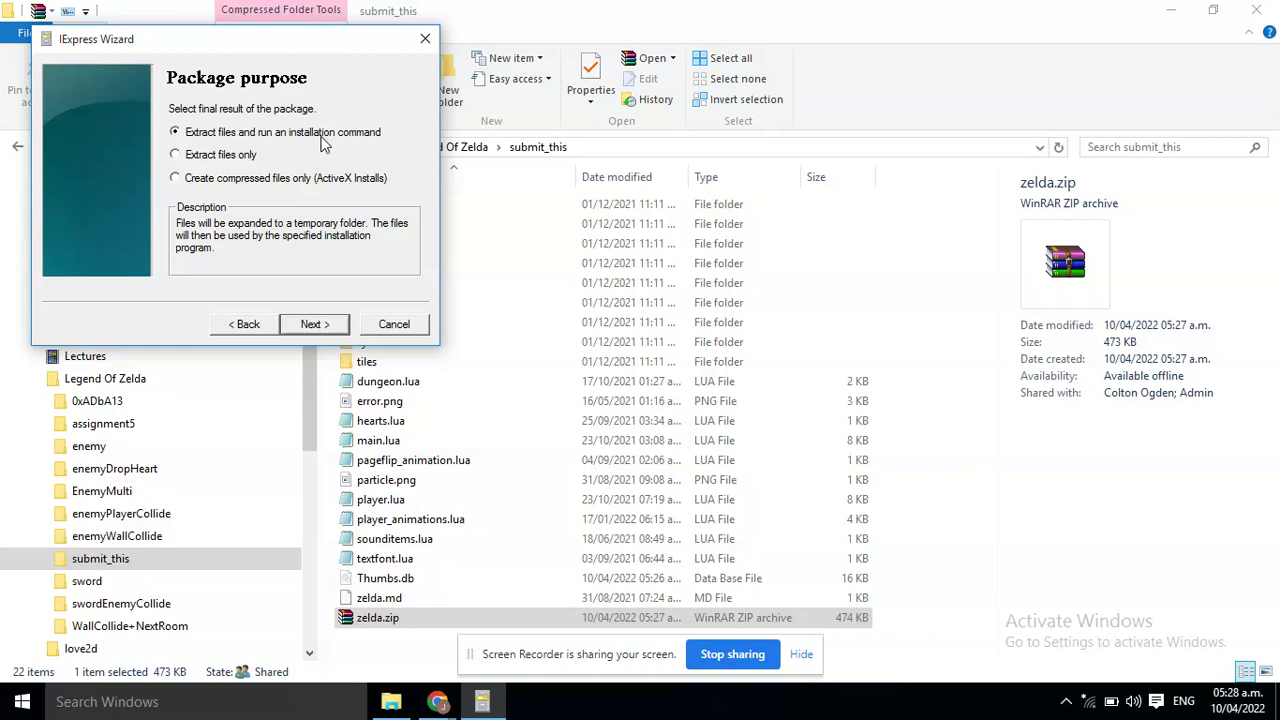
pyautogui.click(313, 325)
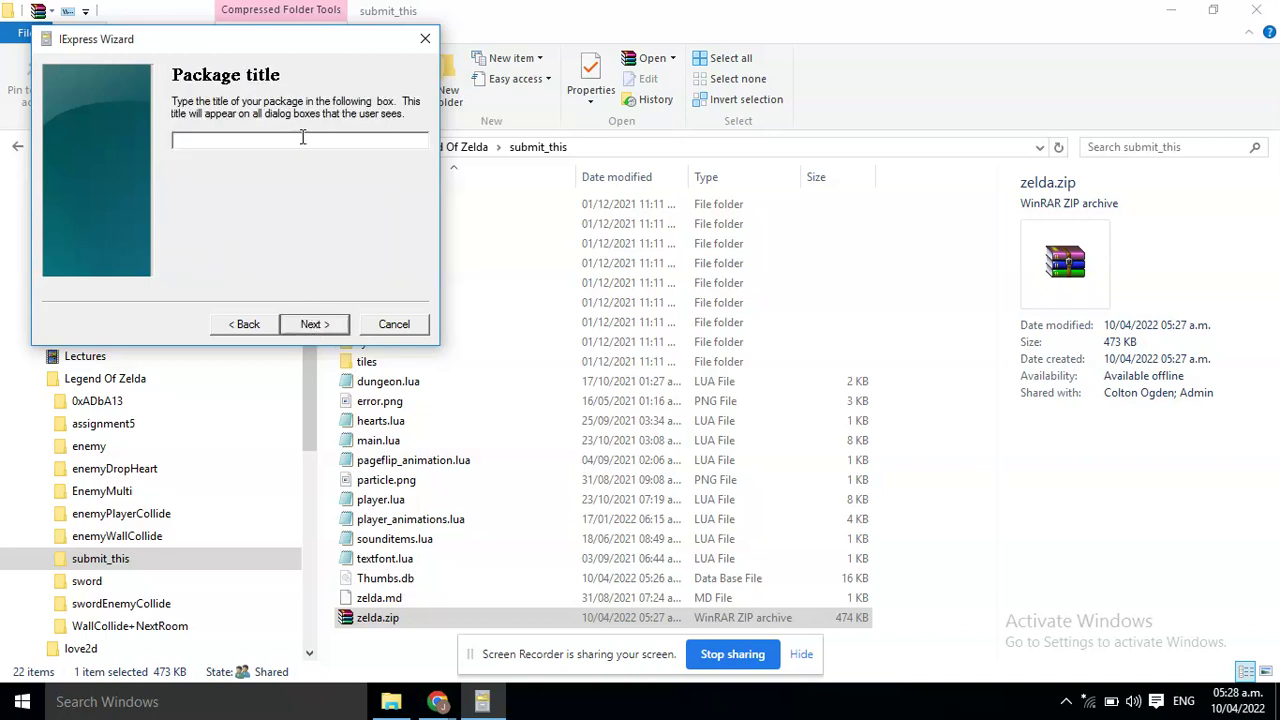
pyautogui.write('Legend Of Zelda Launcher')
pyautogui.click(315, 325)
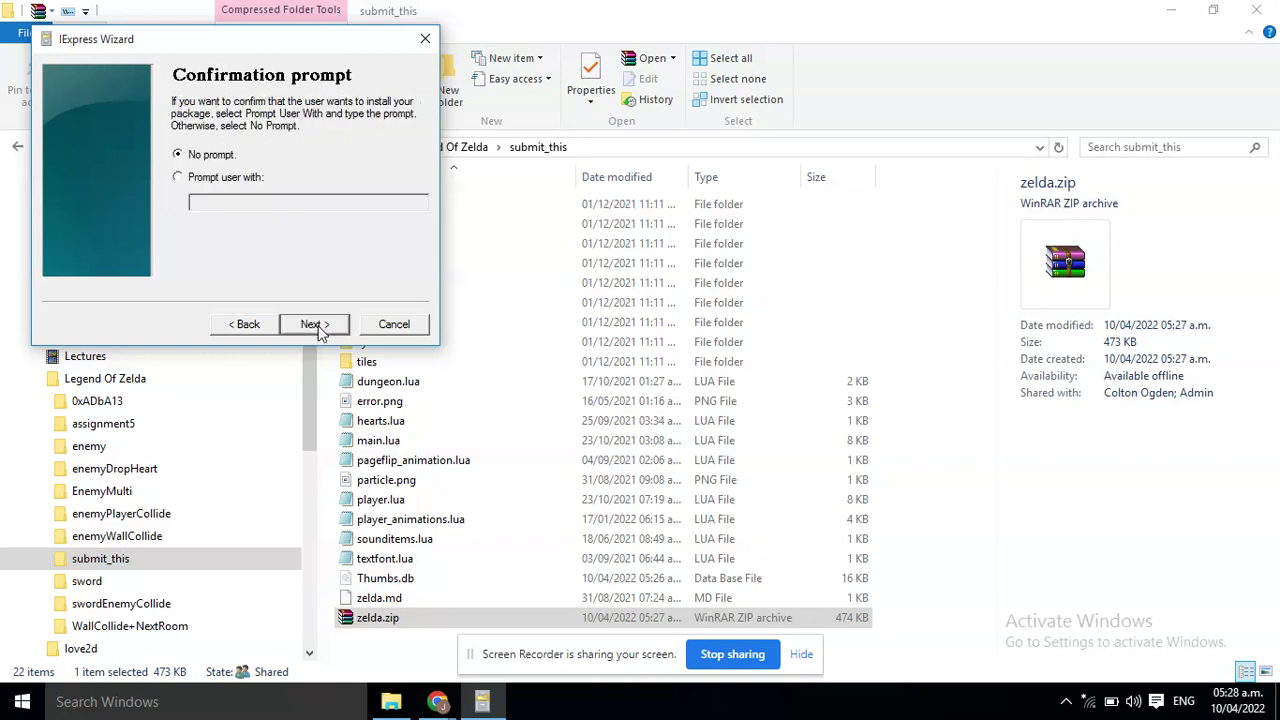
# - Set the package to show no confirmation prompt and not to display a license
pyautogui.click(228, 155)
pyautogui.click(311, 325)
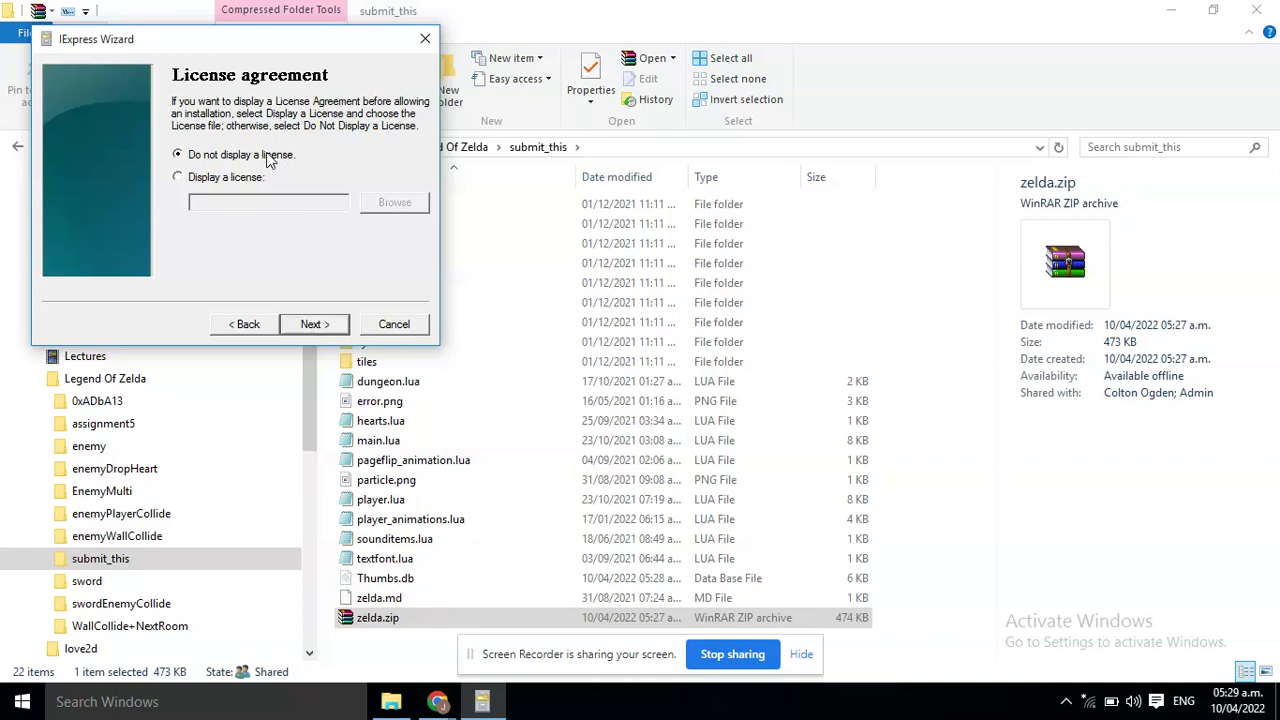
pyautogui.click(314, 327)
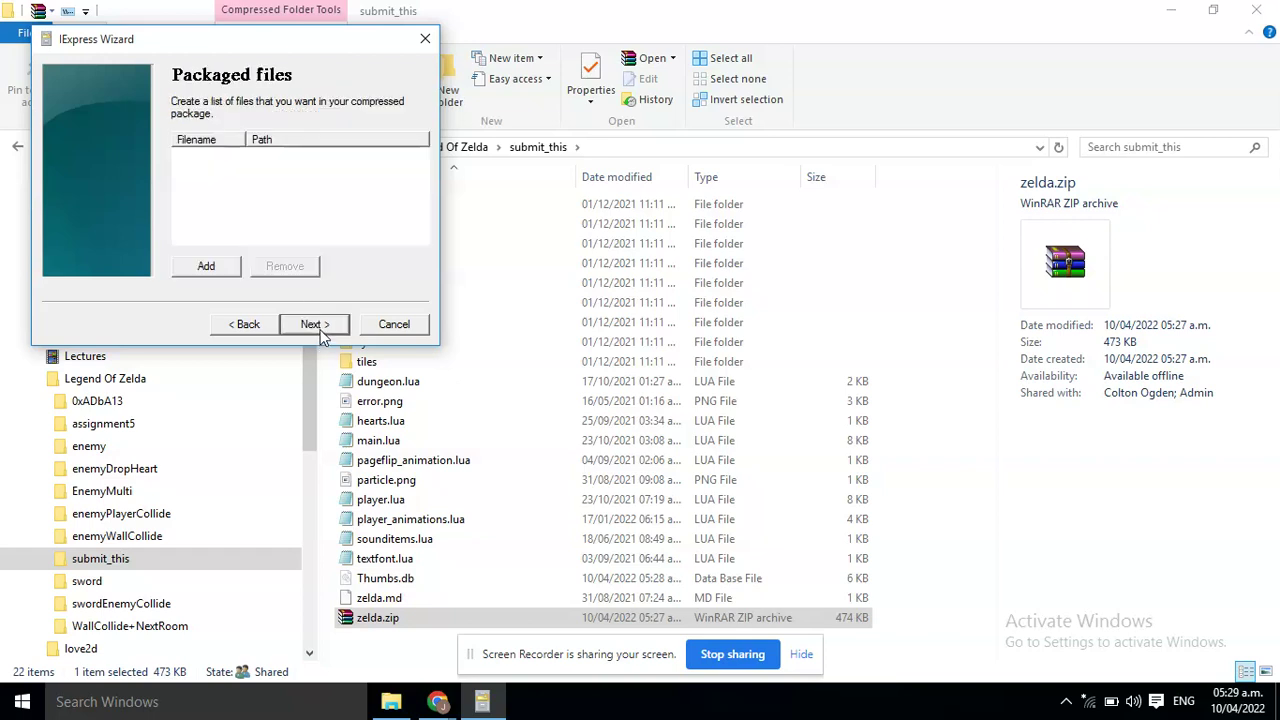
# - Add zelda.zip to the packaged files, using the folder path D:\gd50\Legend Of Zelda\submit_this copied from File Explorer
pyautogui.click(221, 267)
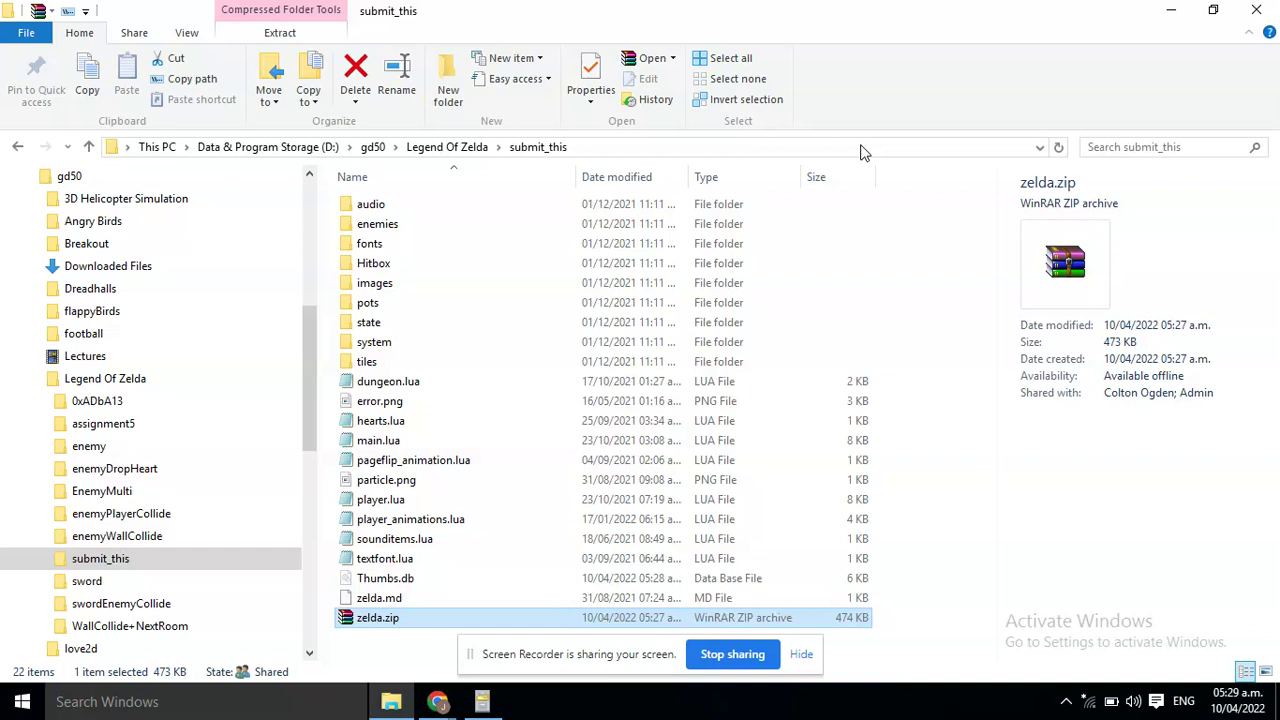
pyautogui.click(862, 147)
pyautogui.hotkey('ctrl', 'c')
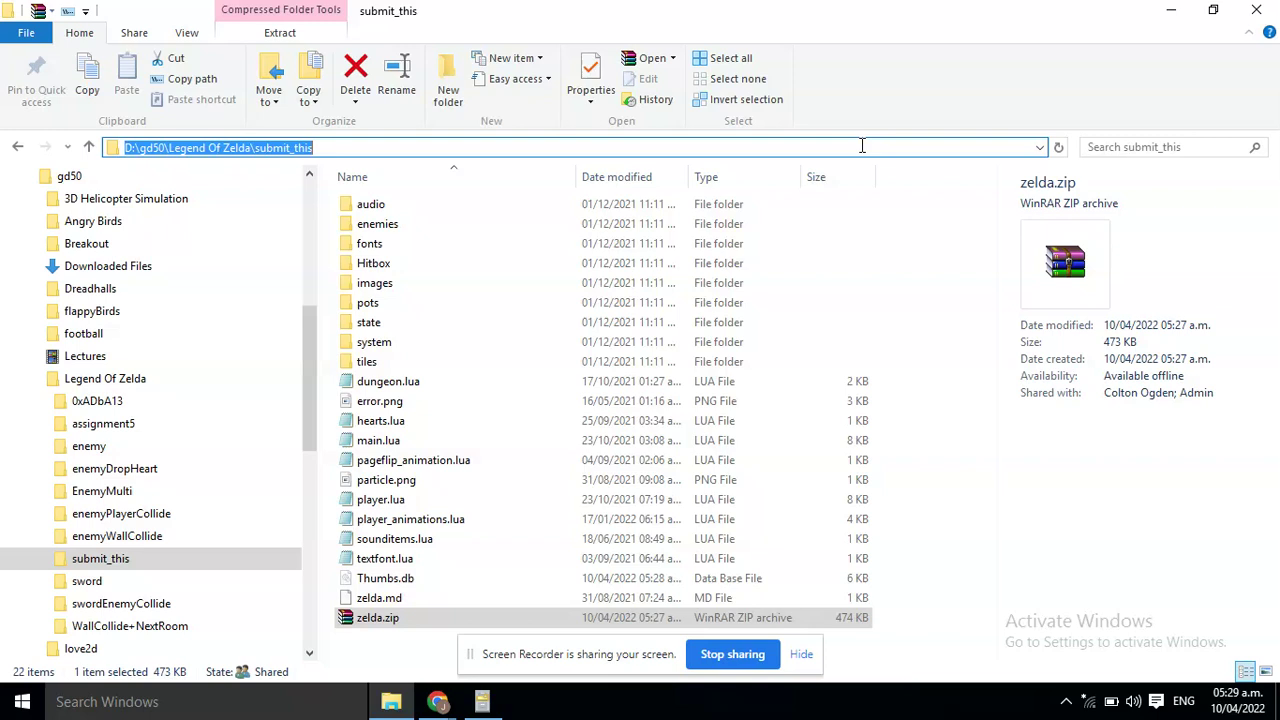
pyautogui.click(481, 701)
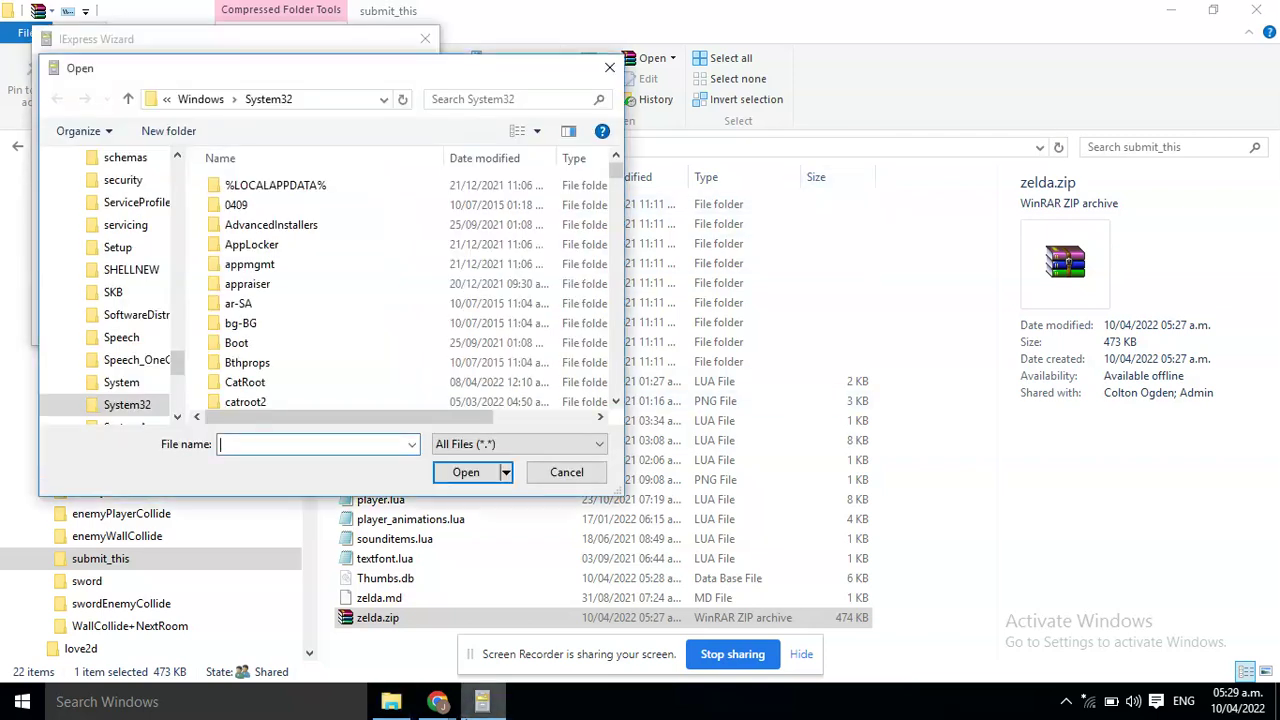
pyautogui.click(312, 100)
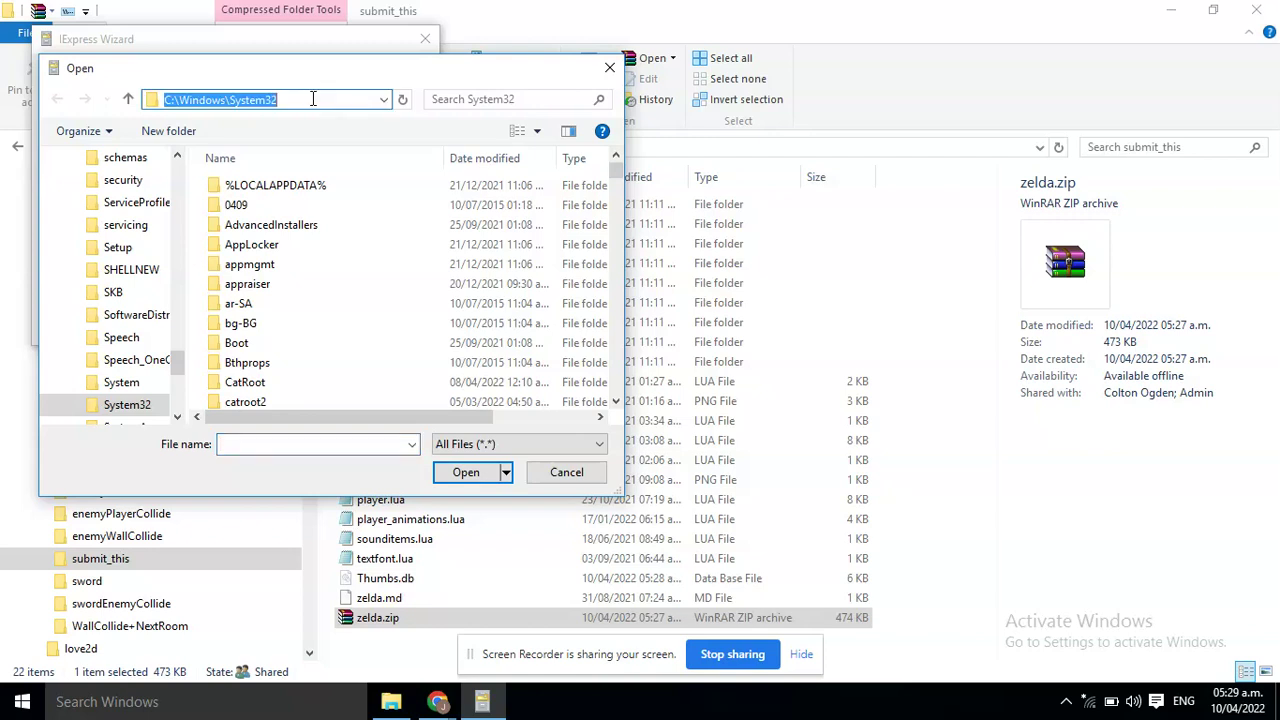
pyautogui.hotkey('ctrl', 'v')
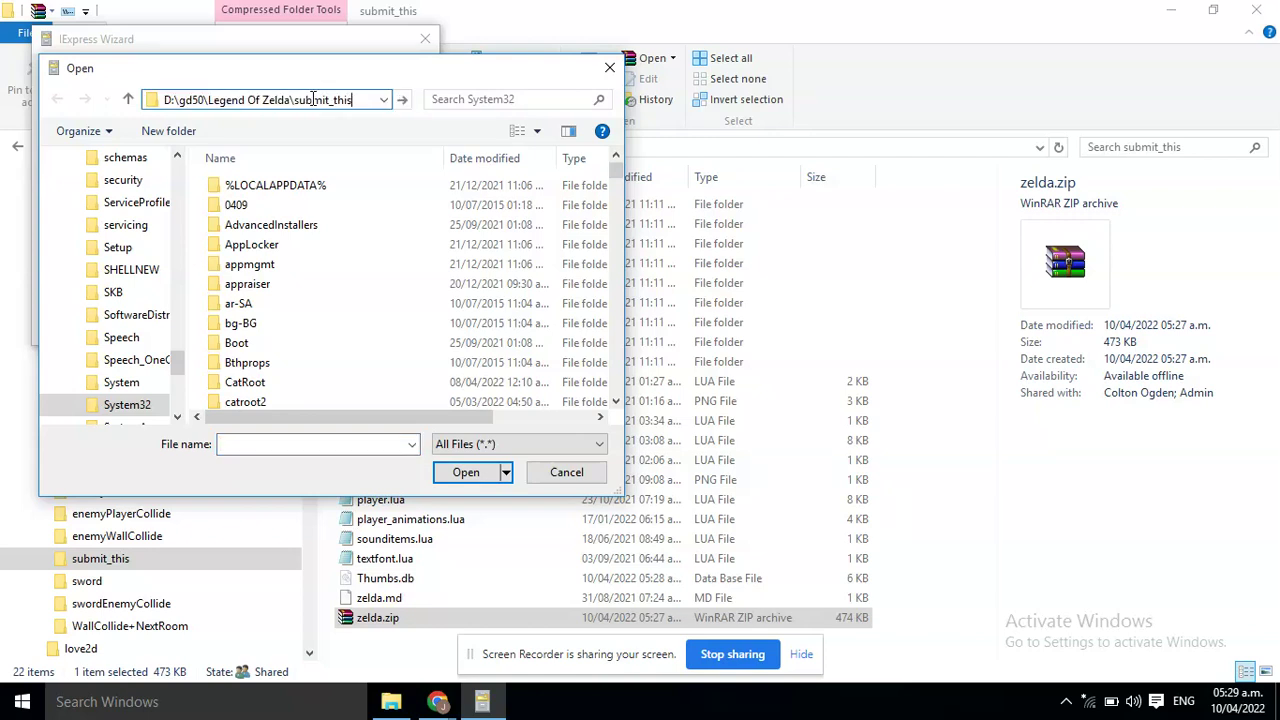
pyautogui.press('Return')
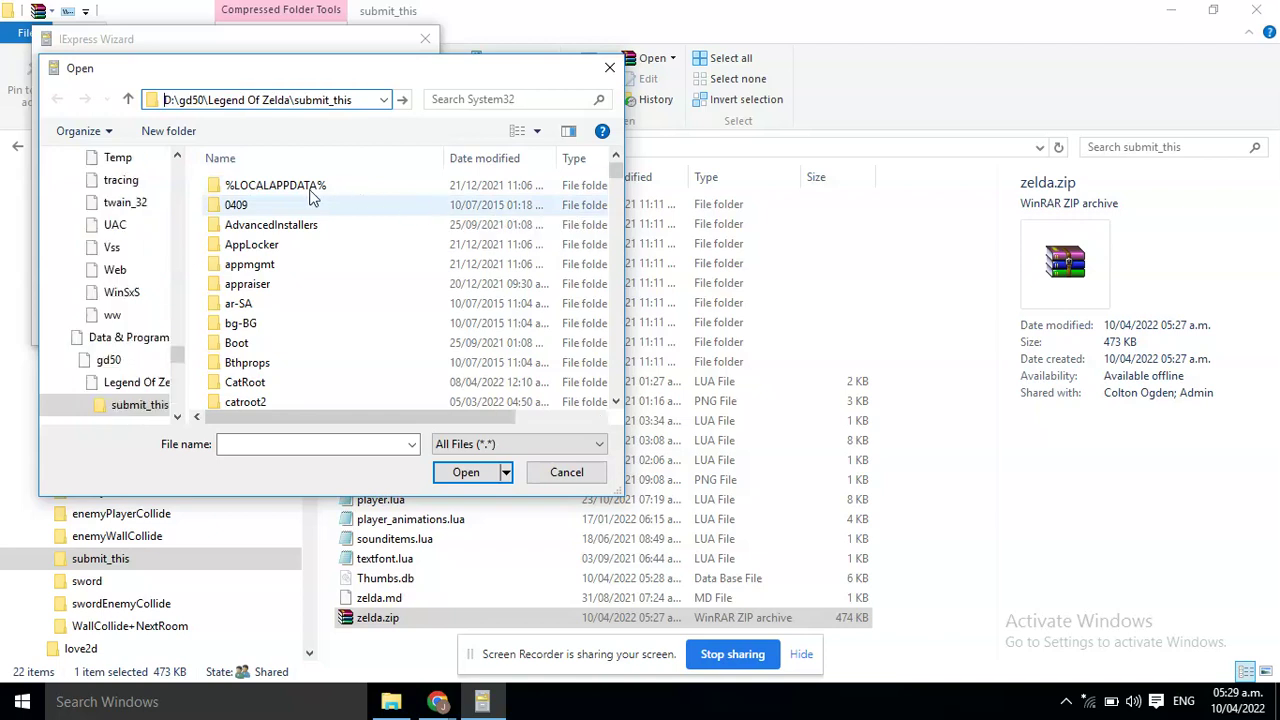
pyautogui.moveTo(615, 238); pyautogui.dragTo(551, 400)
pyautogui.click(551, 400)
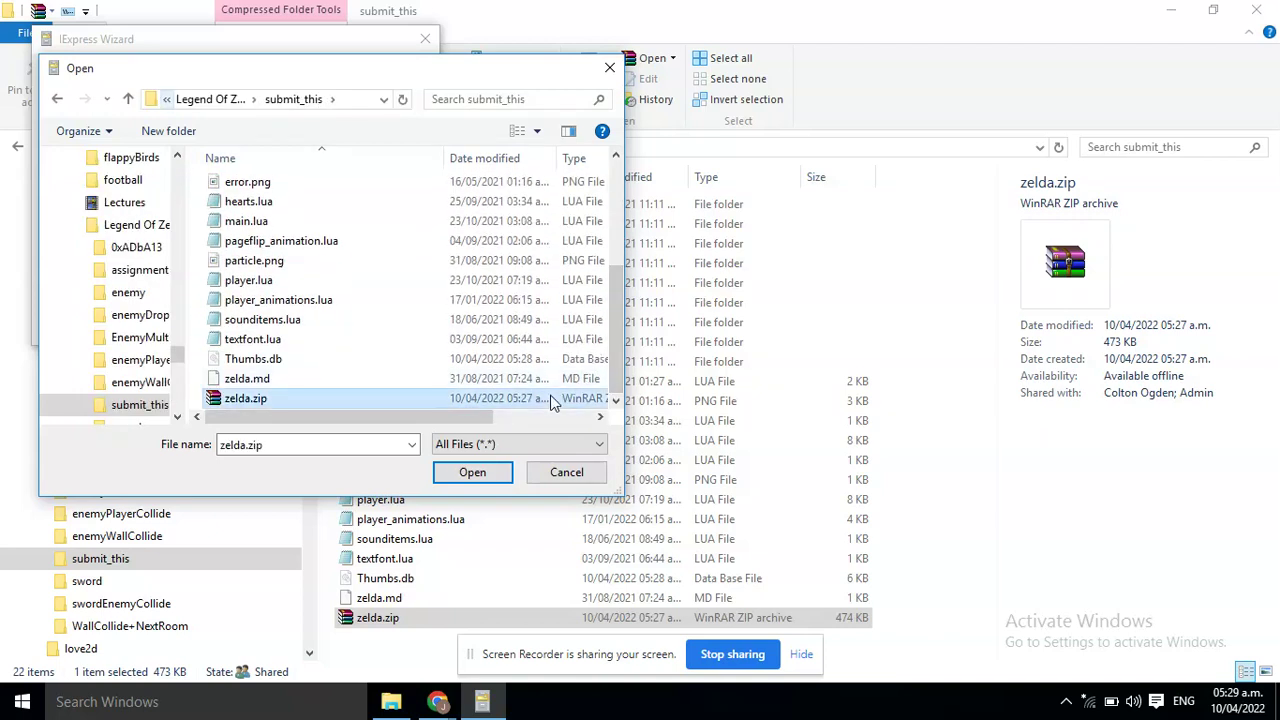
pyautogui.click(480, 473)
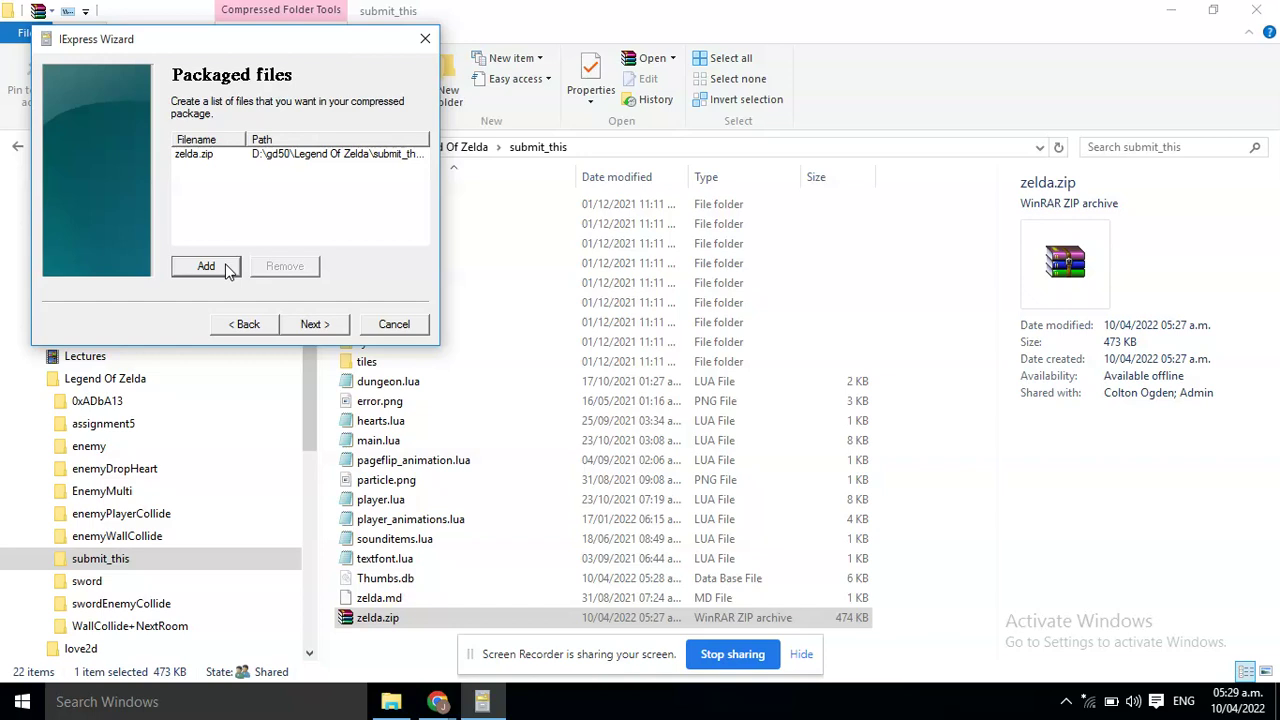
# - Add all files from D:\gd50\love2d\11.3-win64 to the packaged files and check the resulting list
pyautogui.click(206, 266)
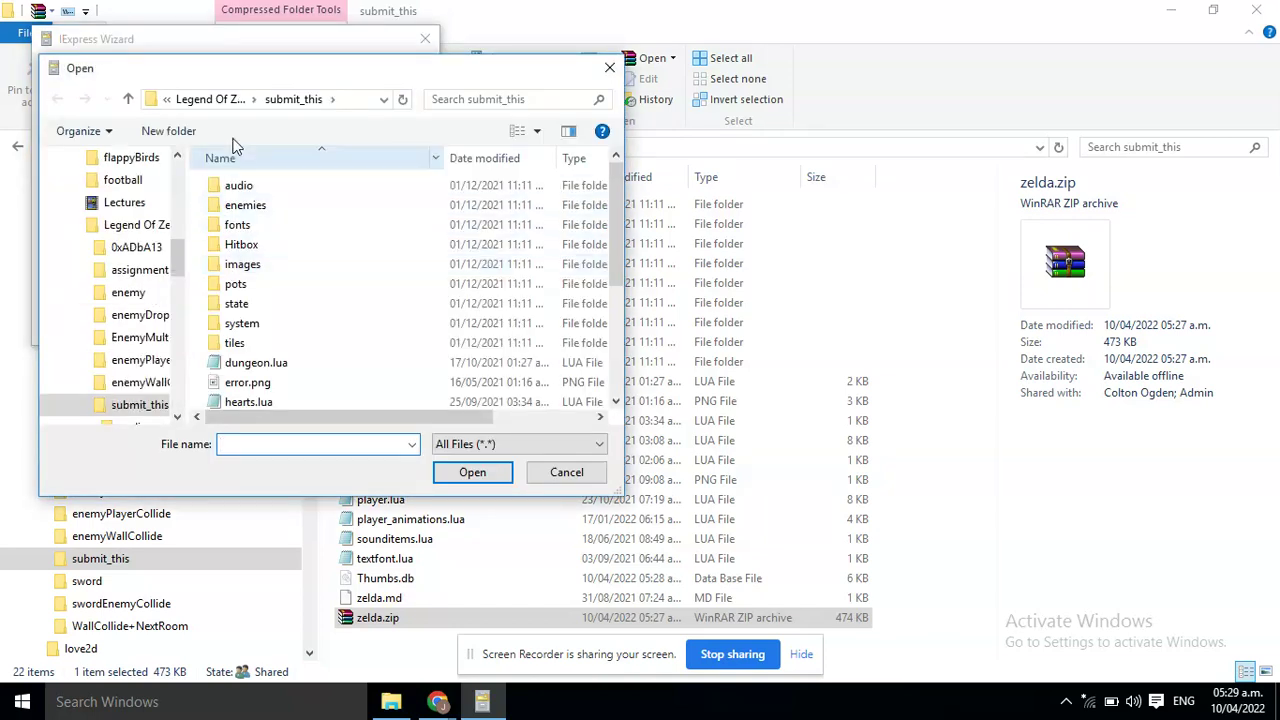
pyautogui.click(129, 100)
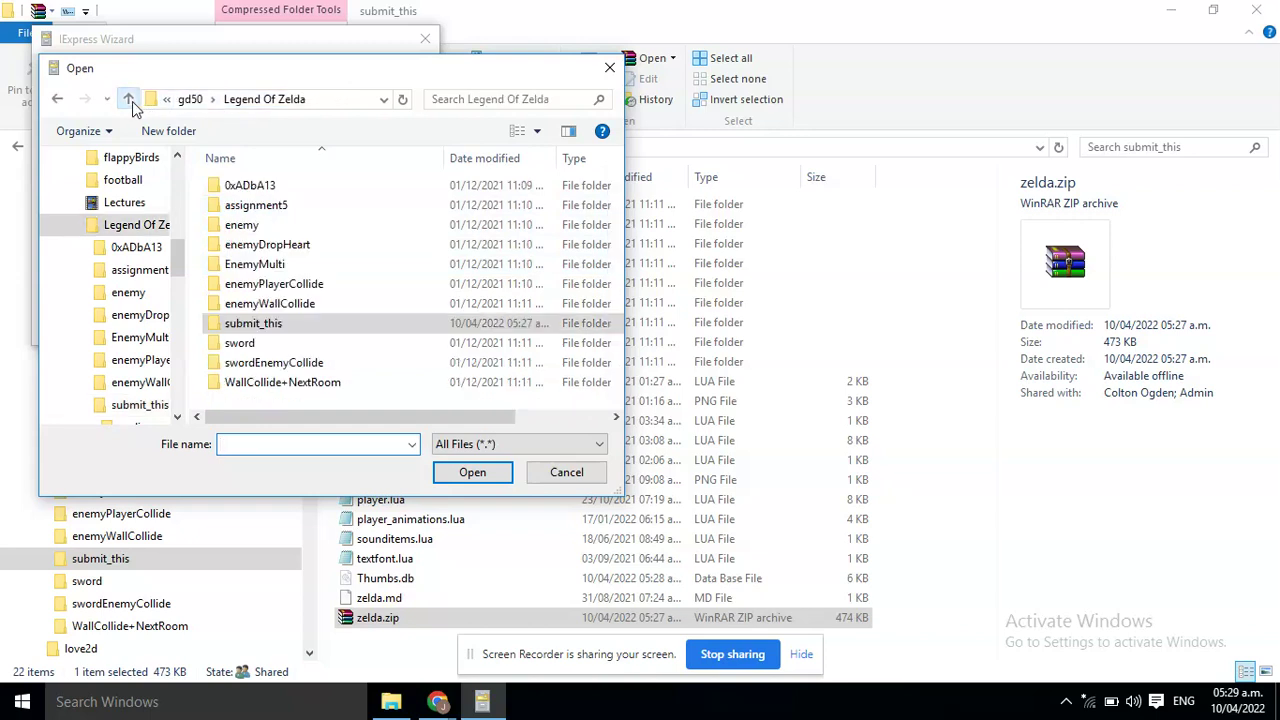
pyautogui.click(129, 100)
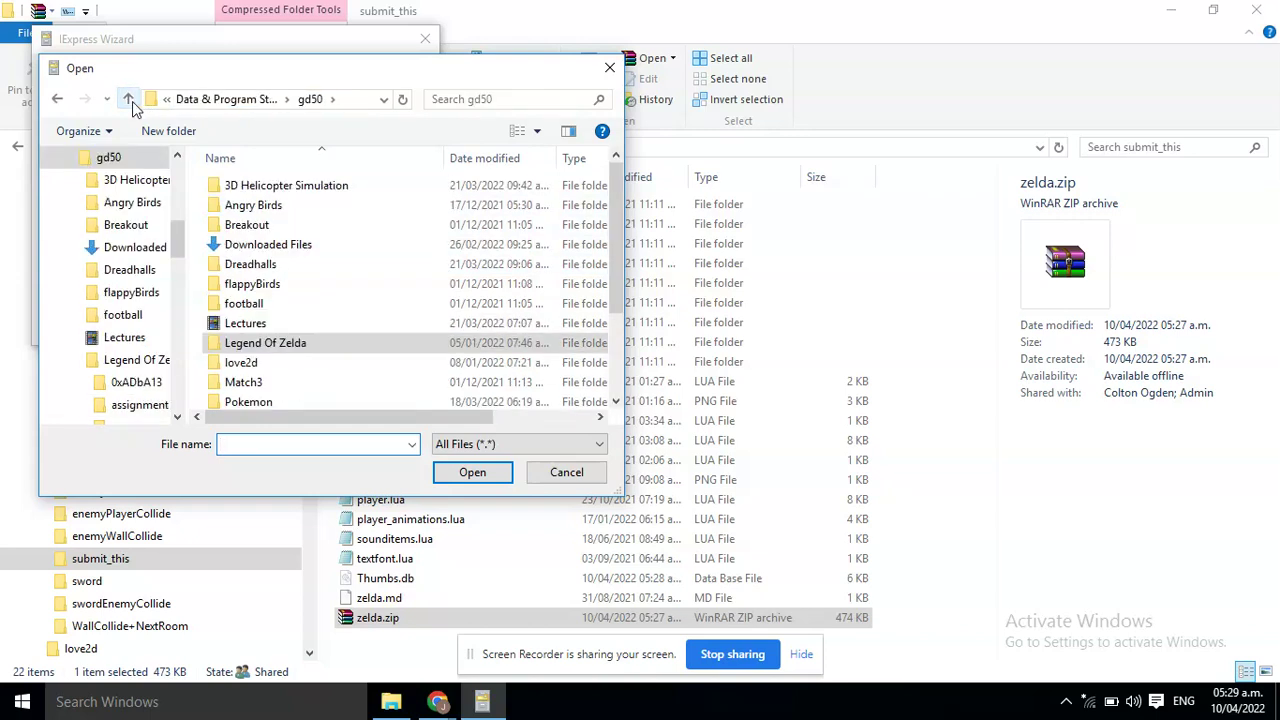
pyautogui.doubleClick(266, 364)
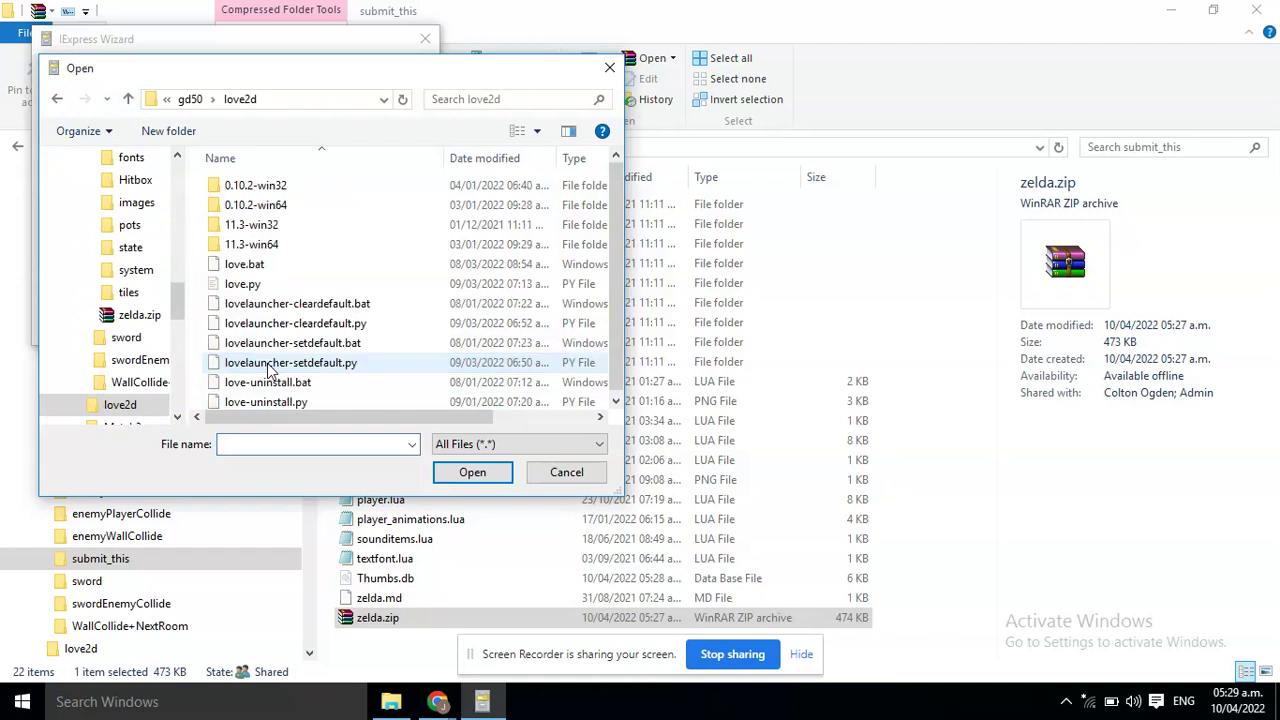
pyautogui.doubleClick(293, 244)
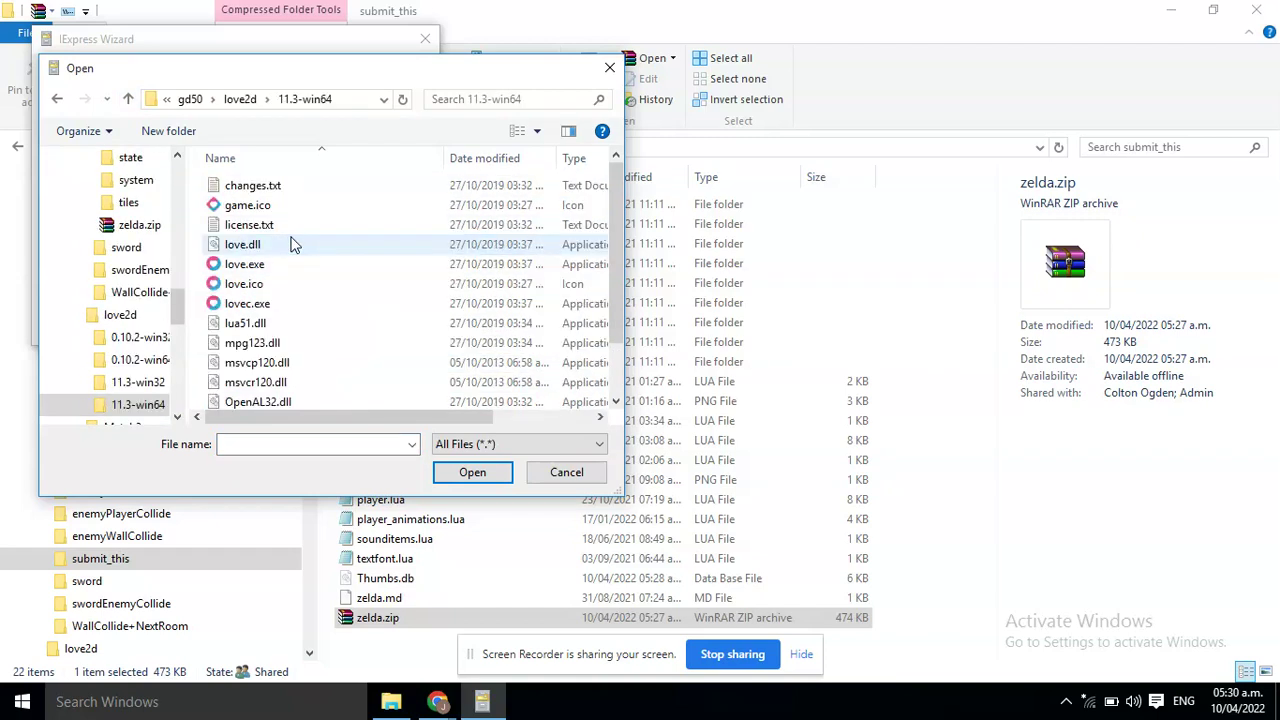
pyautogui.hotkey('ctrl', 'a')
pyautogui.click(476, 478)
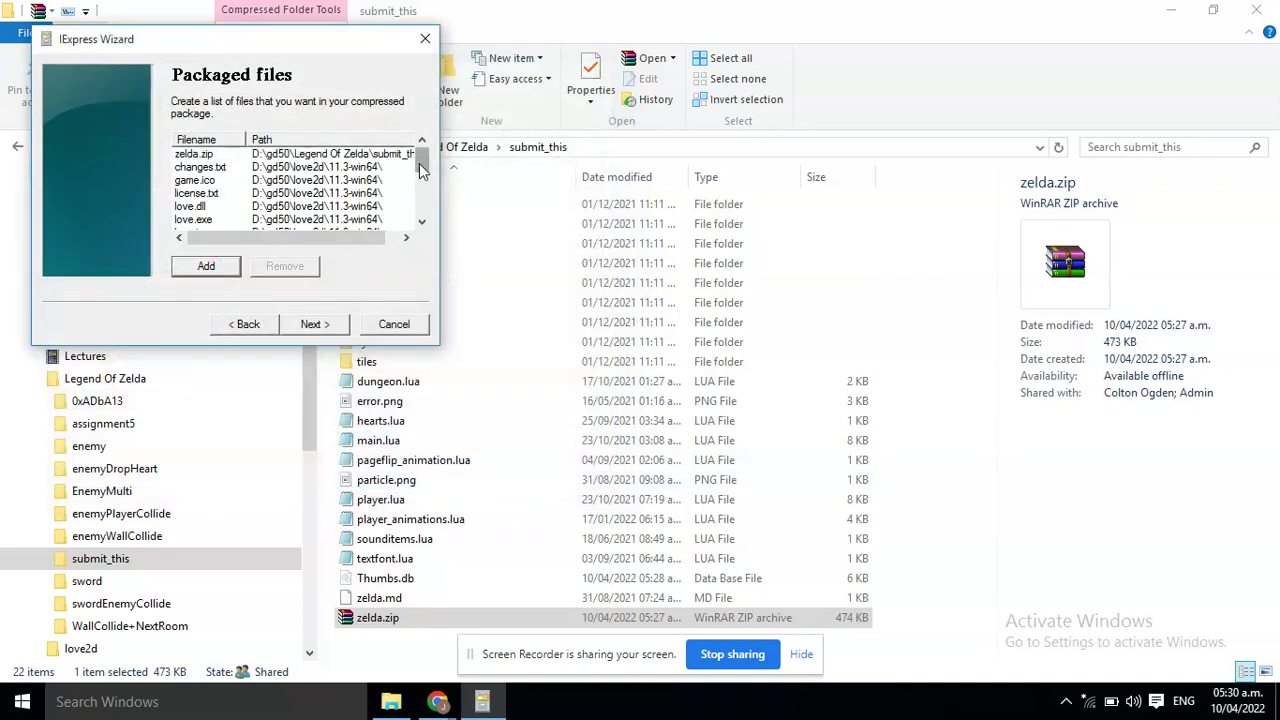
pyautogui.moveTo(420, 163); pyautogui.dragTo(420, 205)
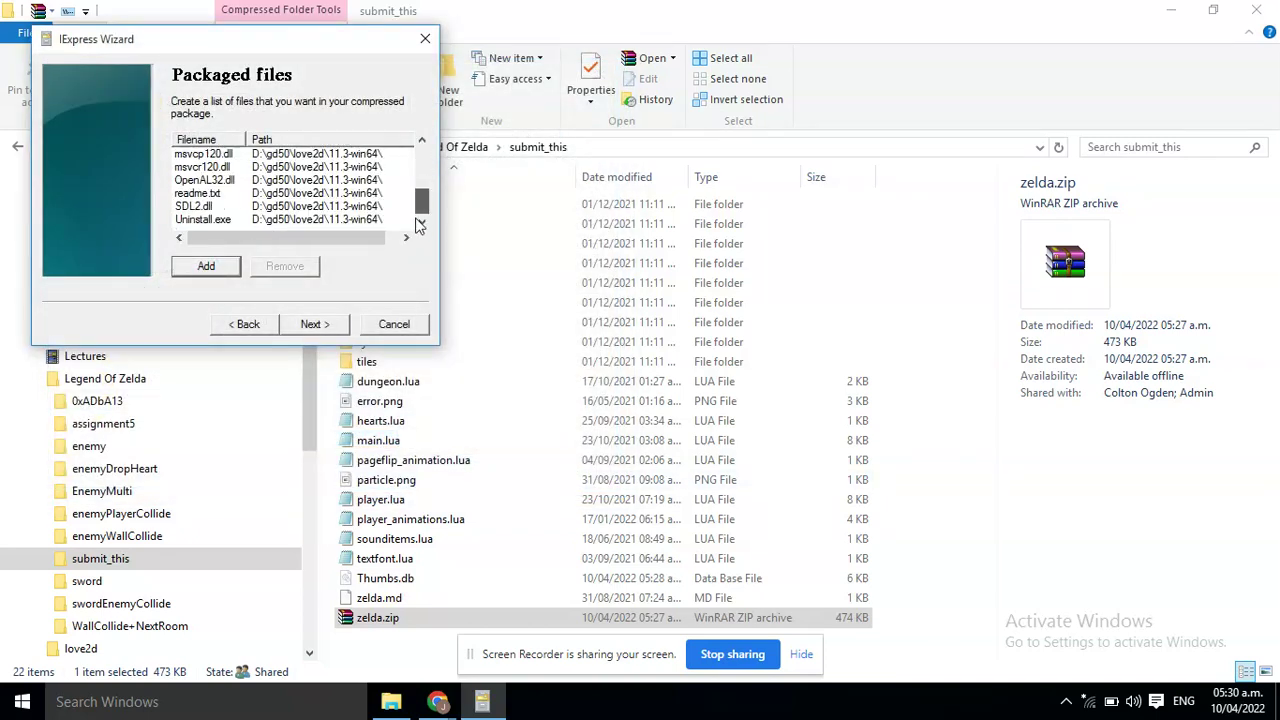
# - Set the install program to launch as "love.exe zelda.zip", leaving the post install command at None
pyautogui.click(334, 324)
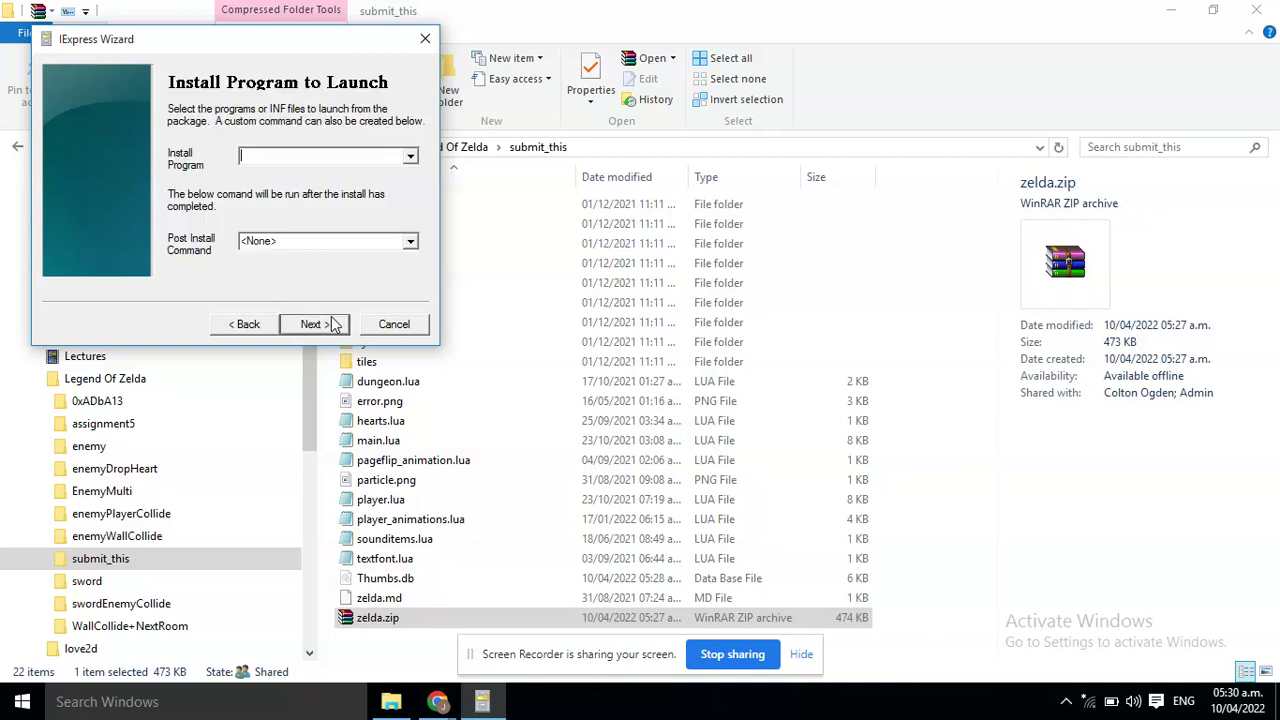
pyautogui.click(410, 157)
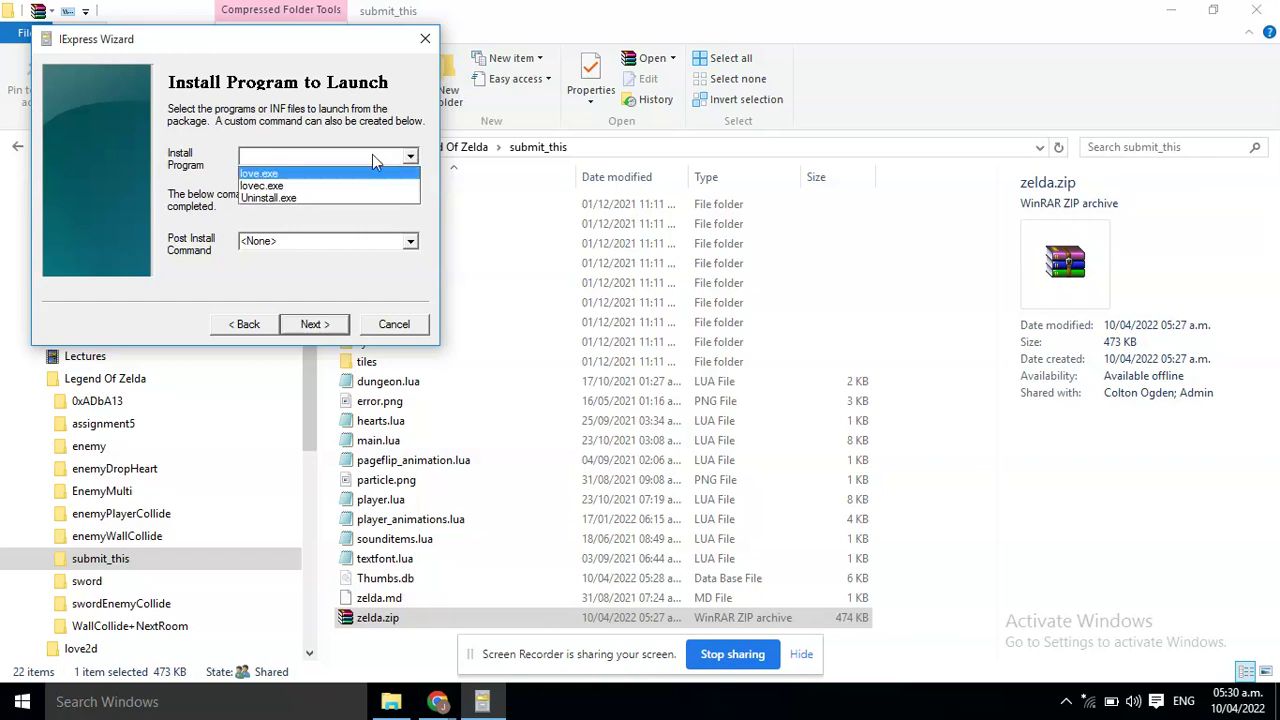
pyautogui.click(359, 168)
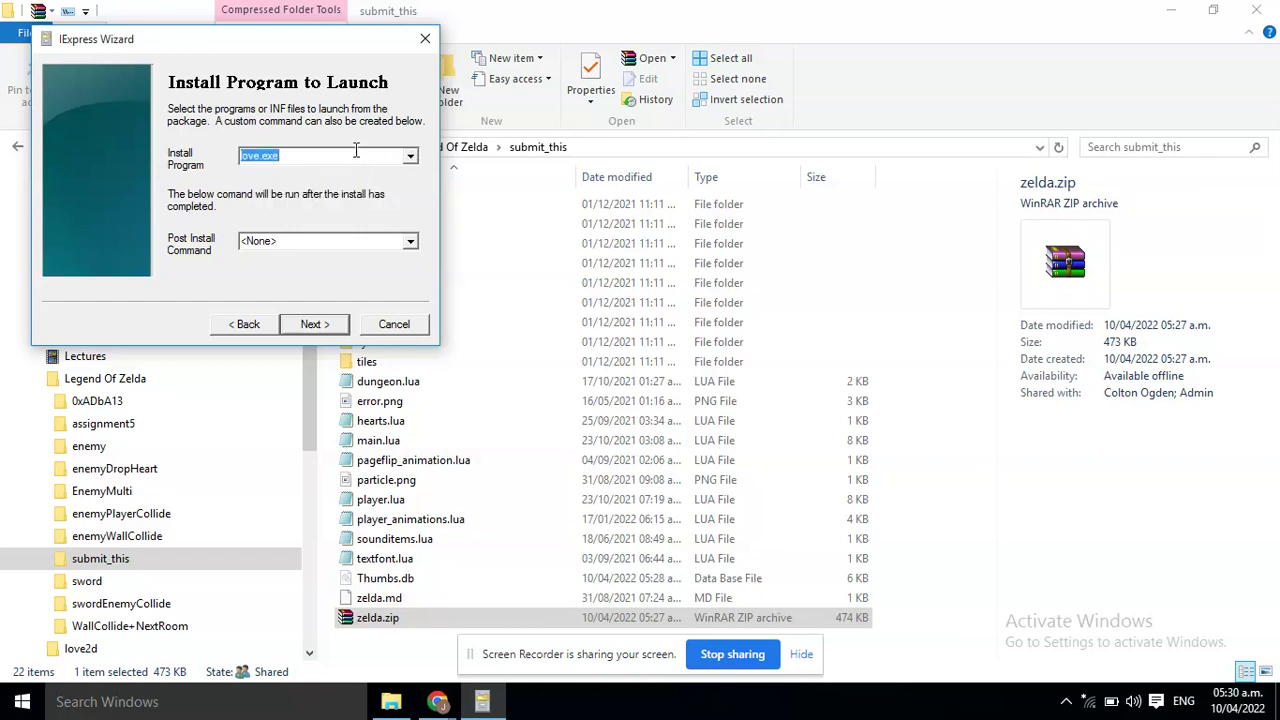
pyautogui.click(355, 150)
pyautogui.write('zelda.zip')
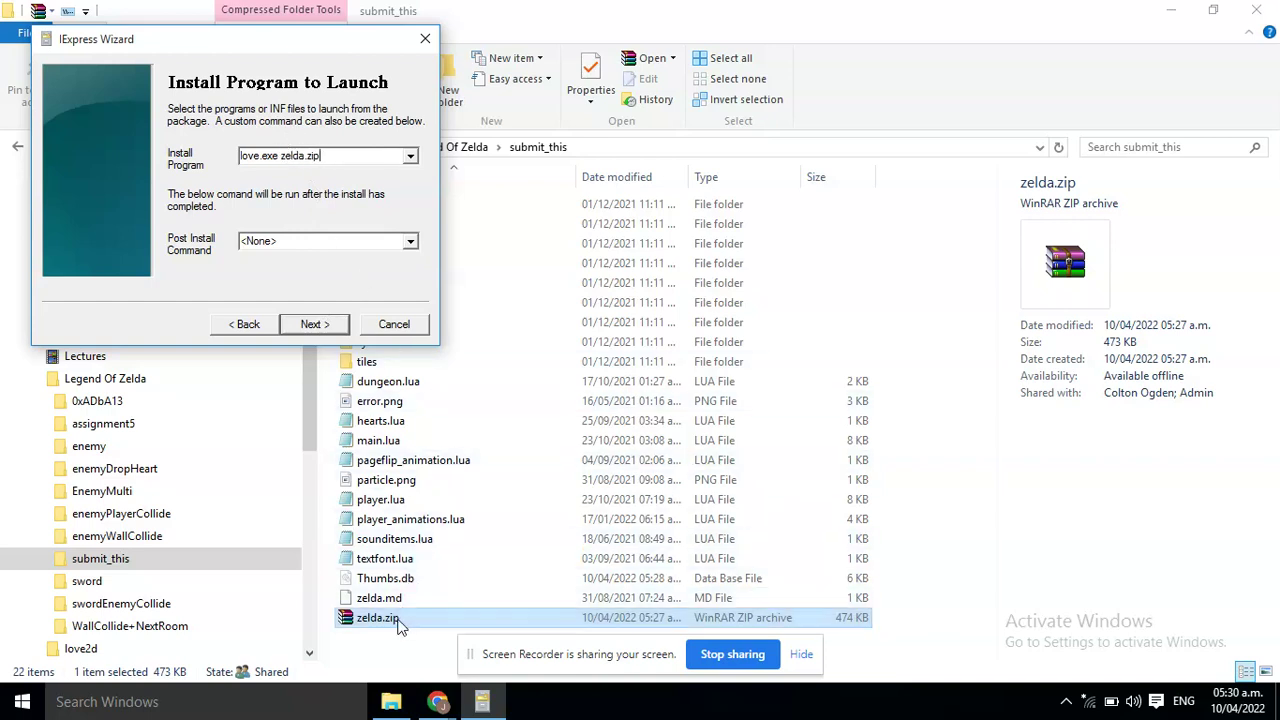
# - Keep the default window display for the installation program and no finished message
pyautogui.click(334, 325)
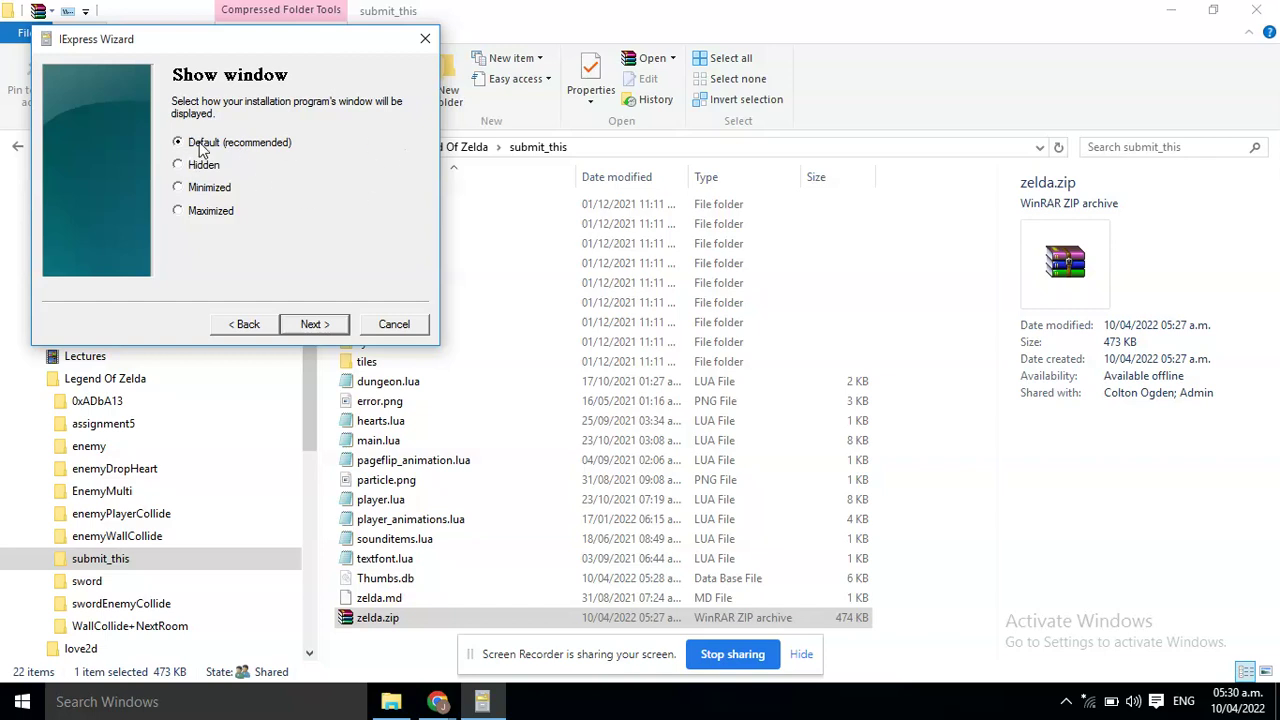
pyautogui.click(316, 326)
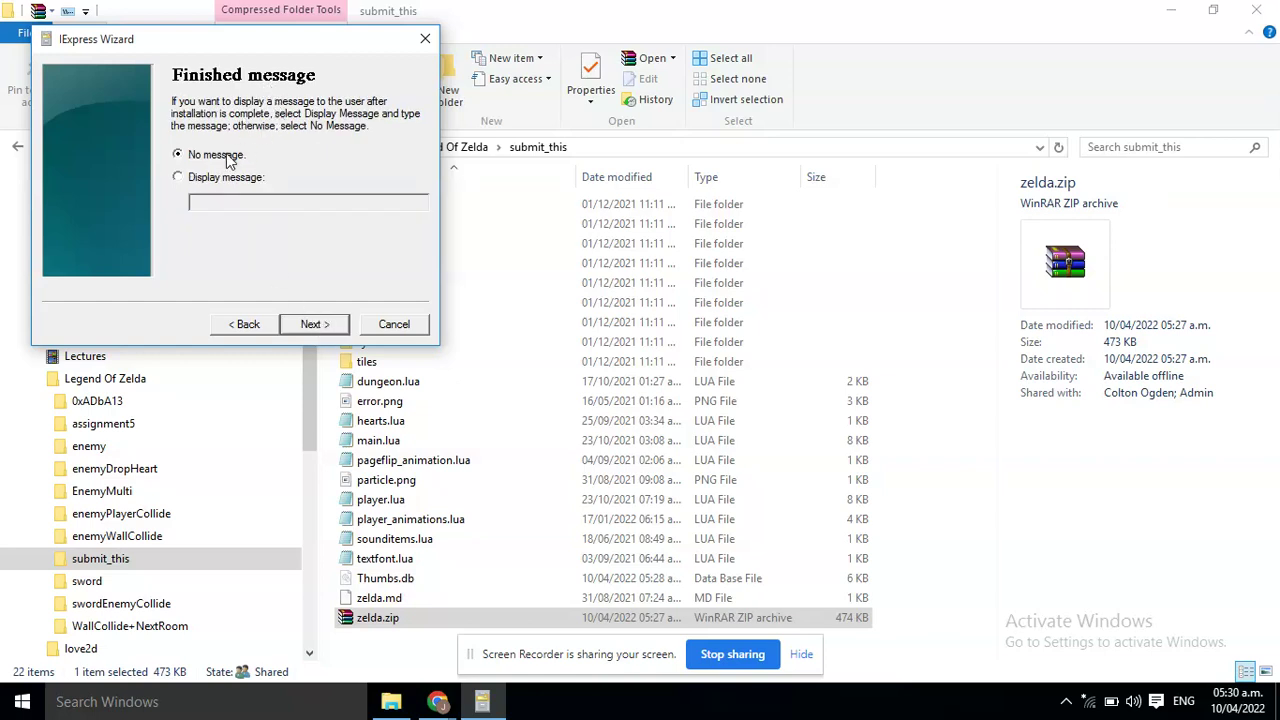
pyautogui.click(312, 326)
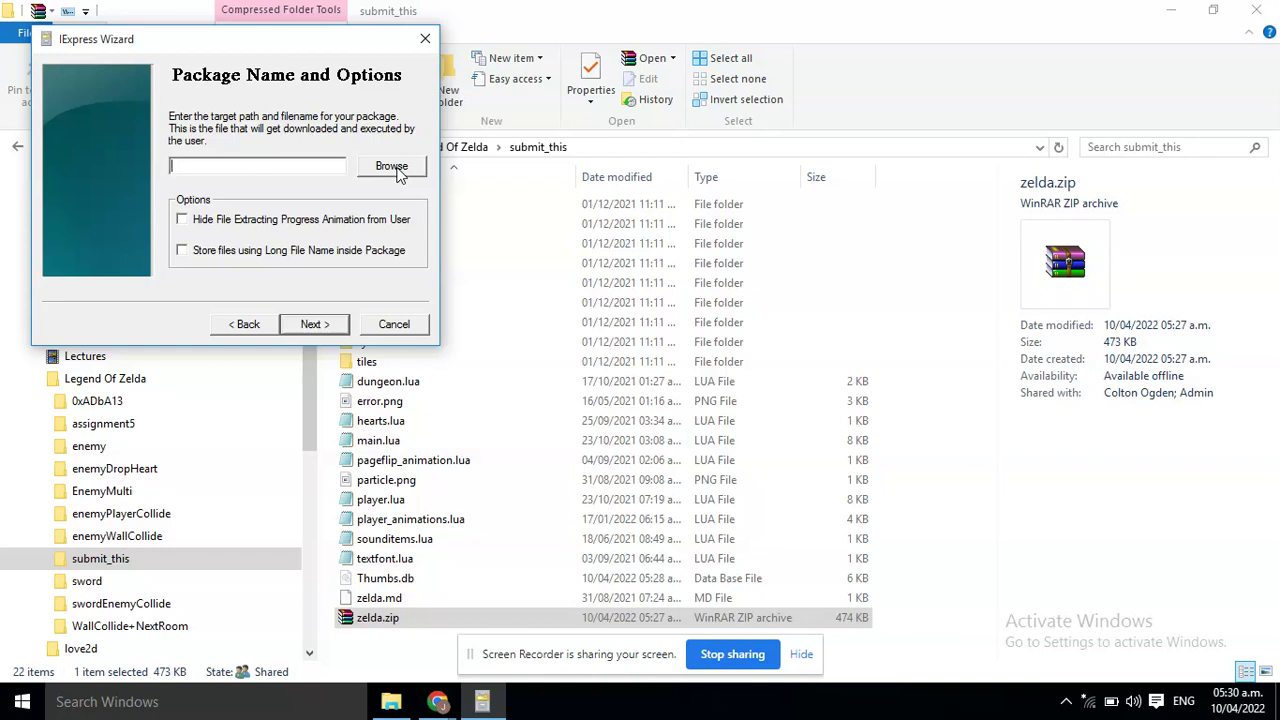
# - Set the package's target file to zelda.exe in the Legend Of Zelda\submit_this folder
pyautogui.click(392, 167)
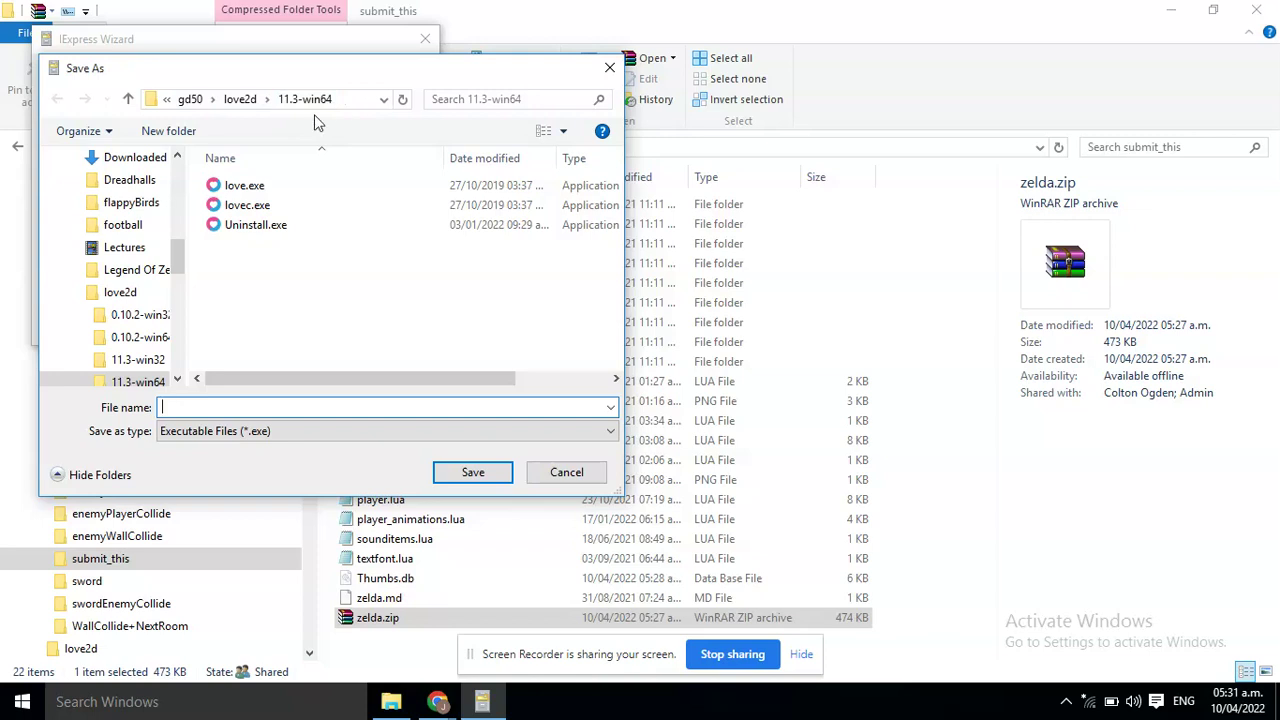
pyautogui.click(80, 273)
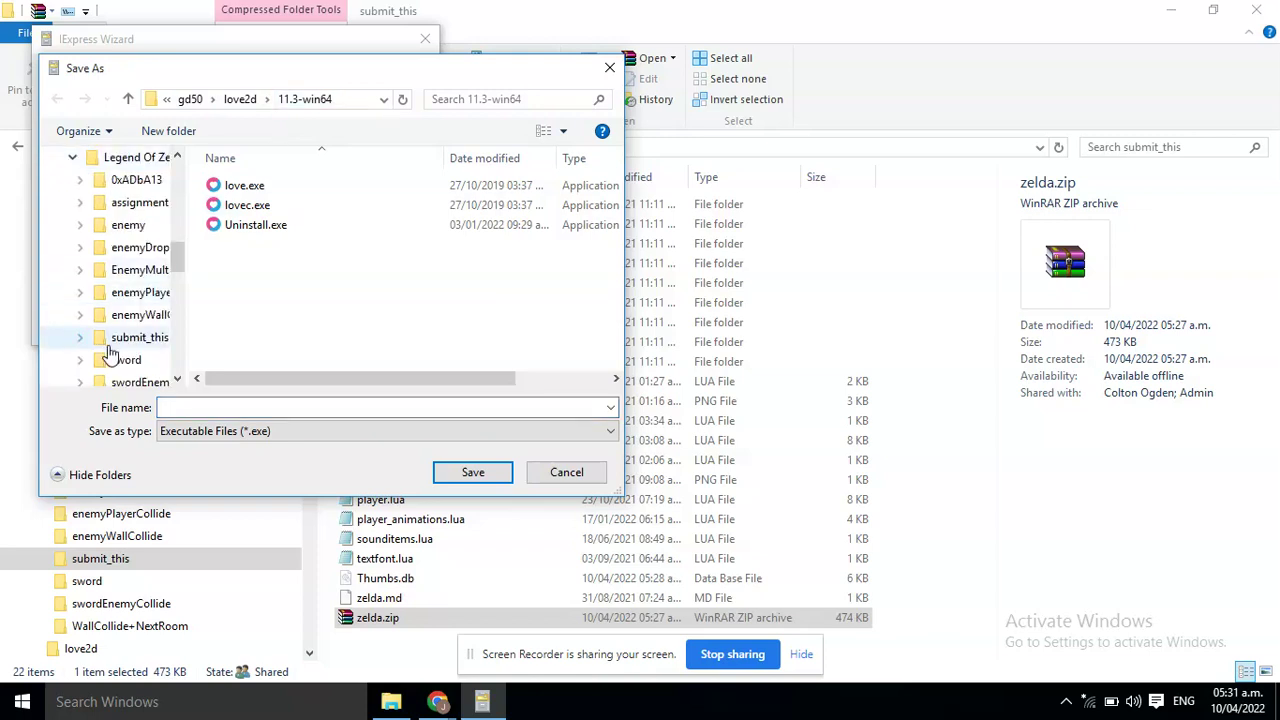
pyautogui.click(70, 340)
pyautogui.click(213, 405)
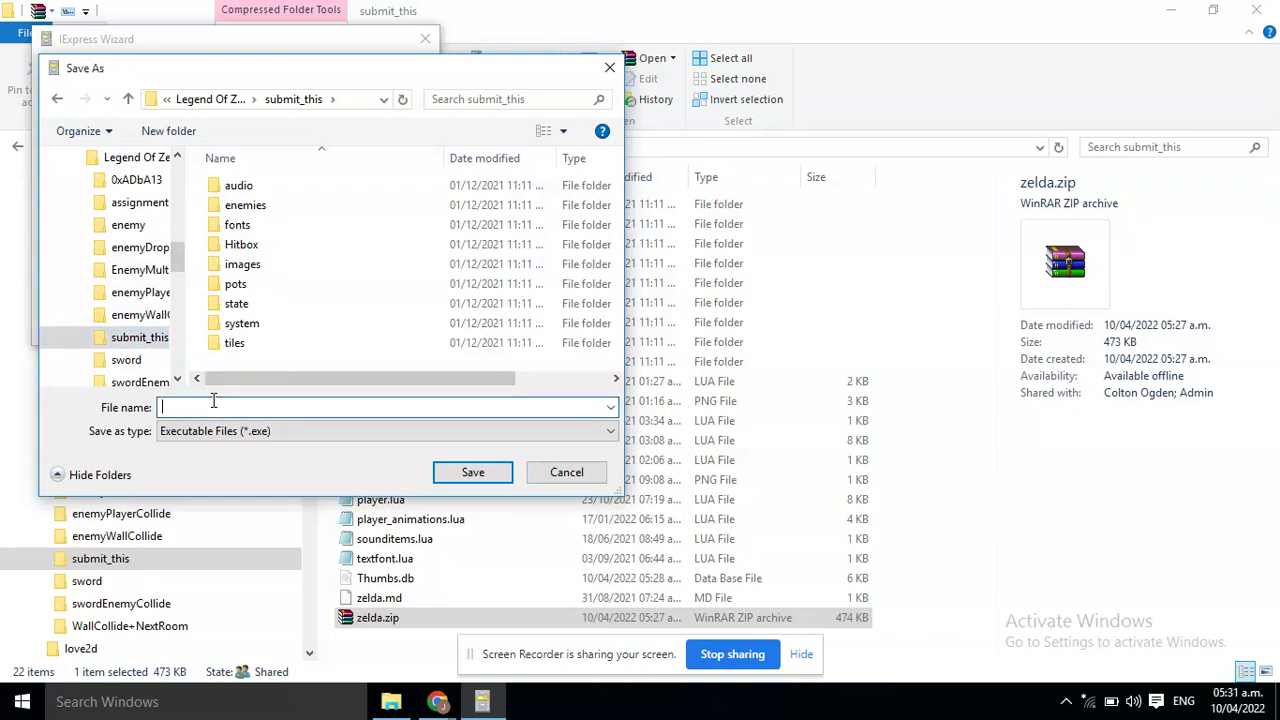
pyautogui.write('a')
pyautogui.write('=')
pyautogui.write('zel')
pyautogui.write('da.exe')
pyautogui.click(472, 474)
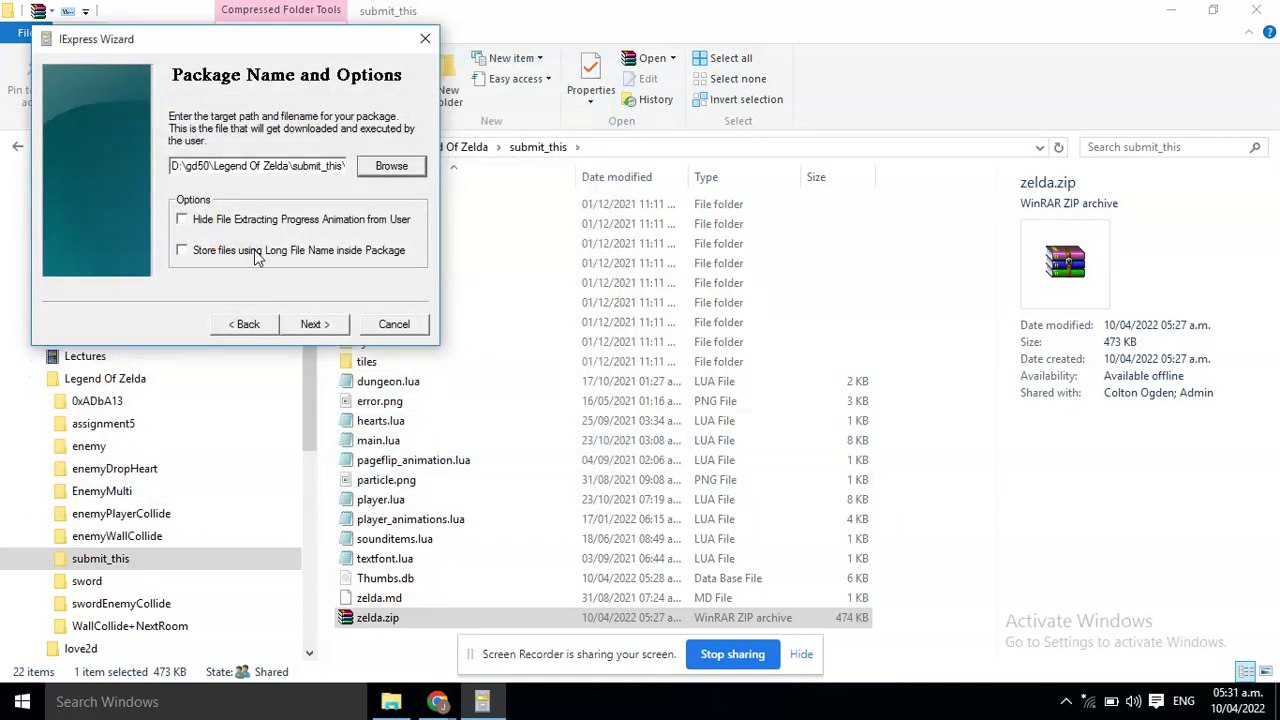
# - Store files using long file names inside the package and configure no restart after installation
pyautogui.click(255, 257)
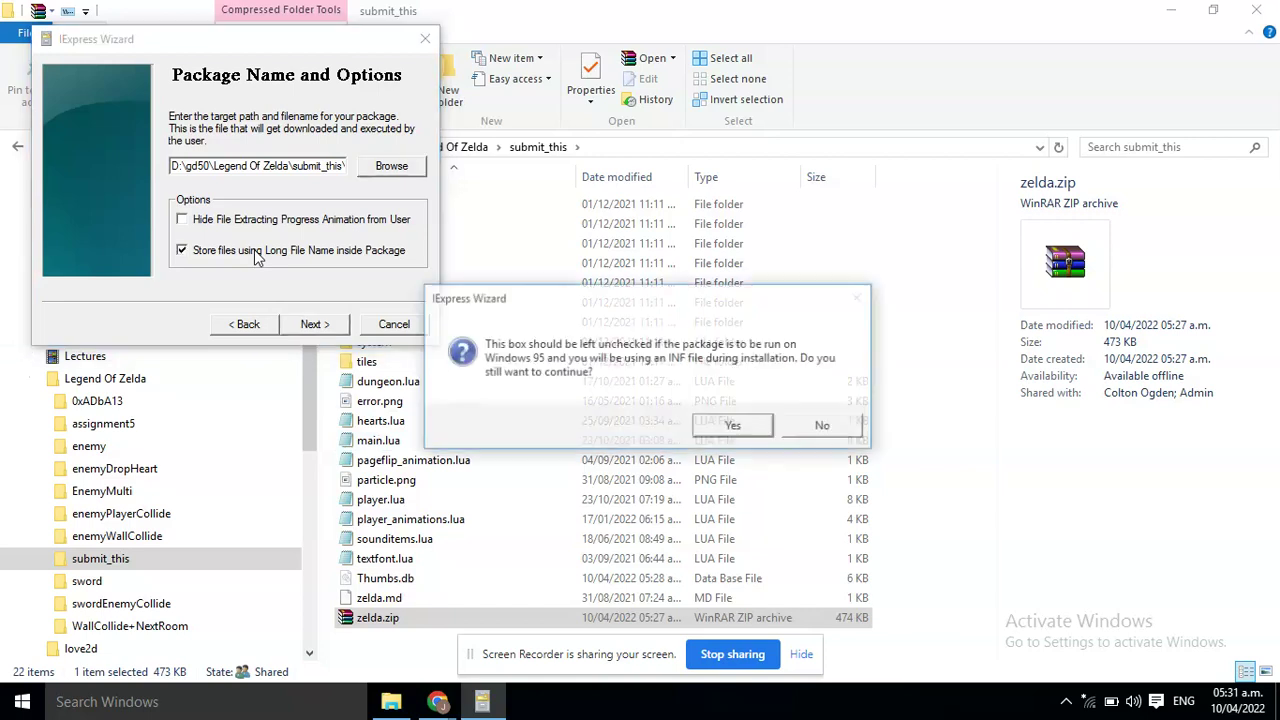
pyautogui.click(728, 428)
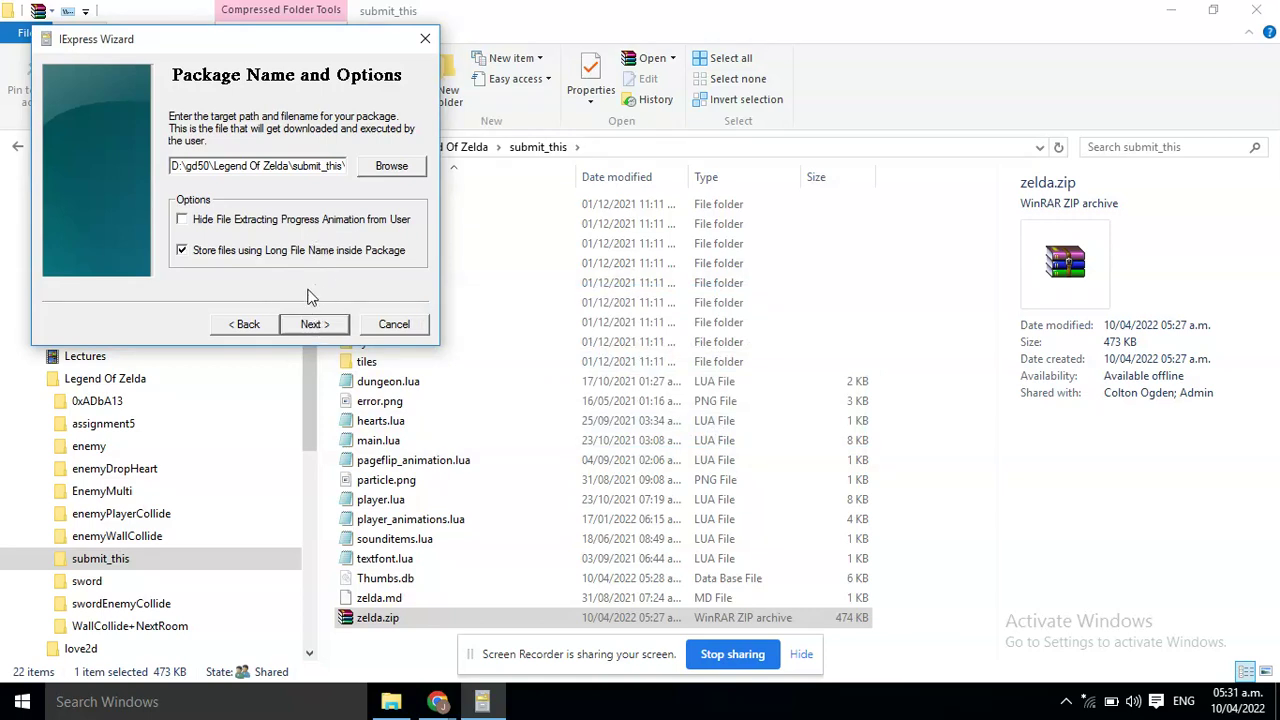
pyautogui.click(330, 326)
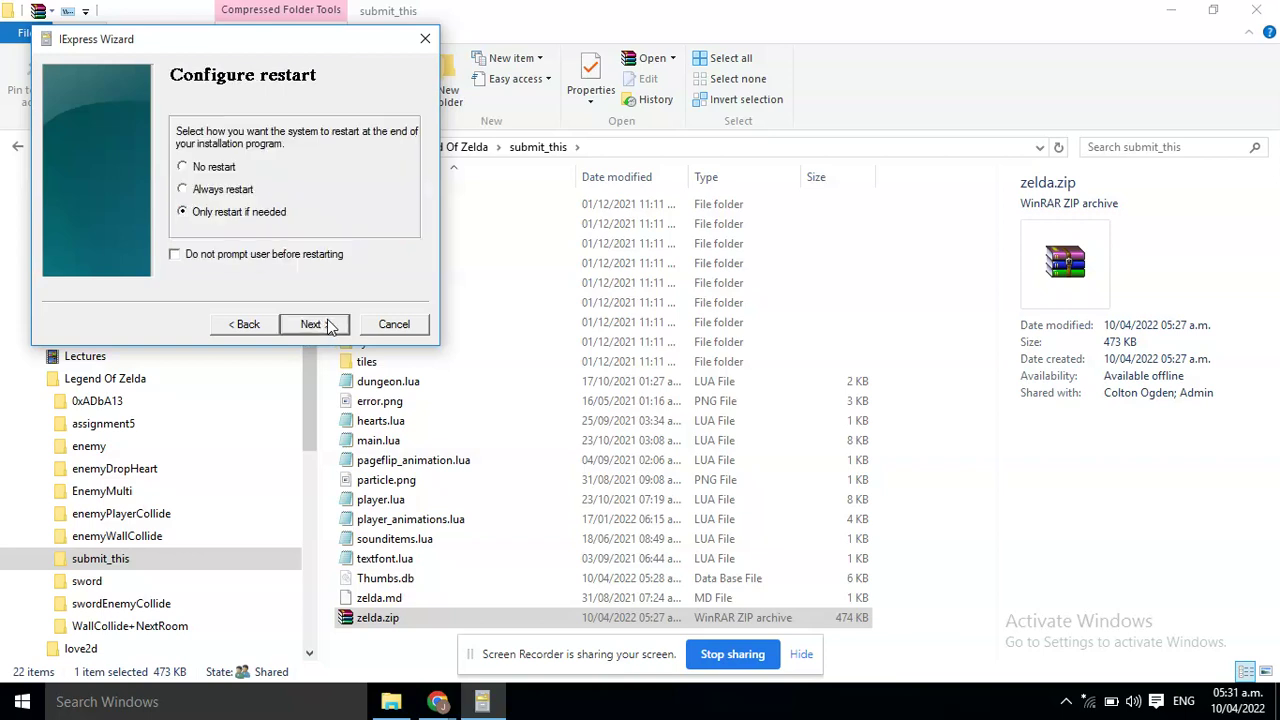
pyautogui.click(229, 172)
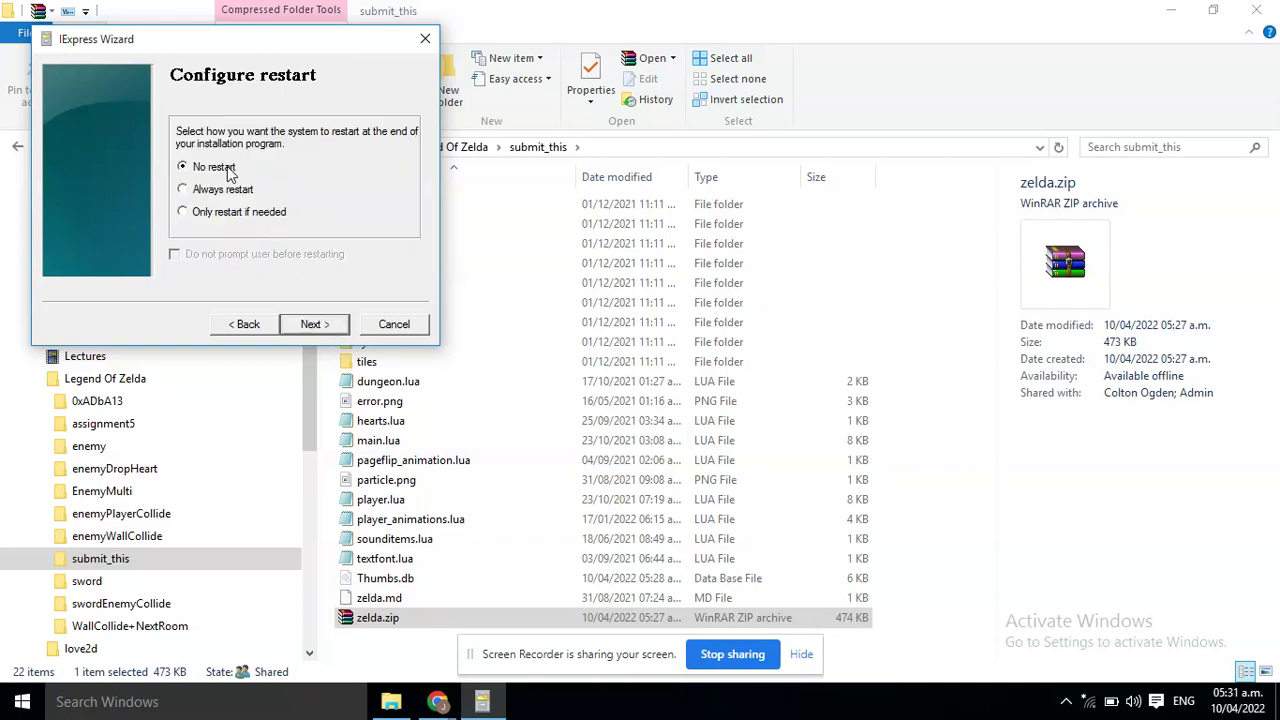
pyautogui.click(314, 326)
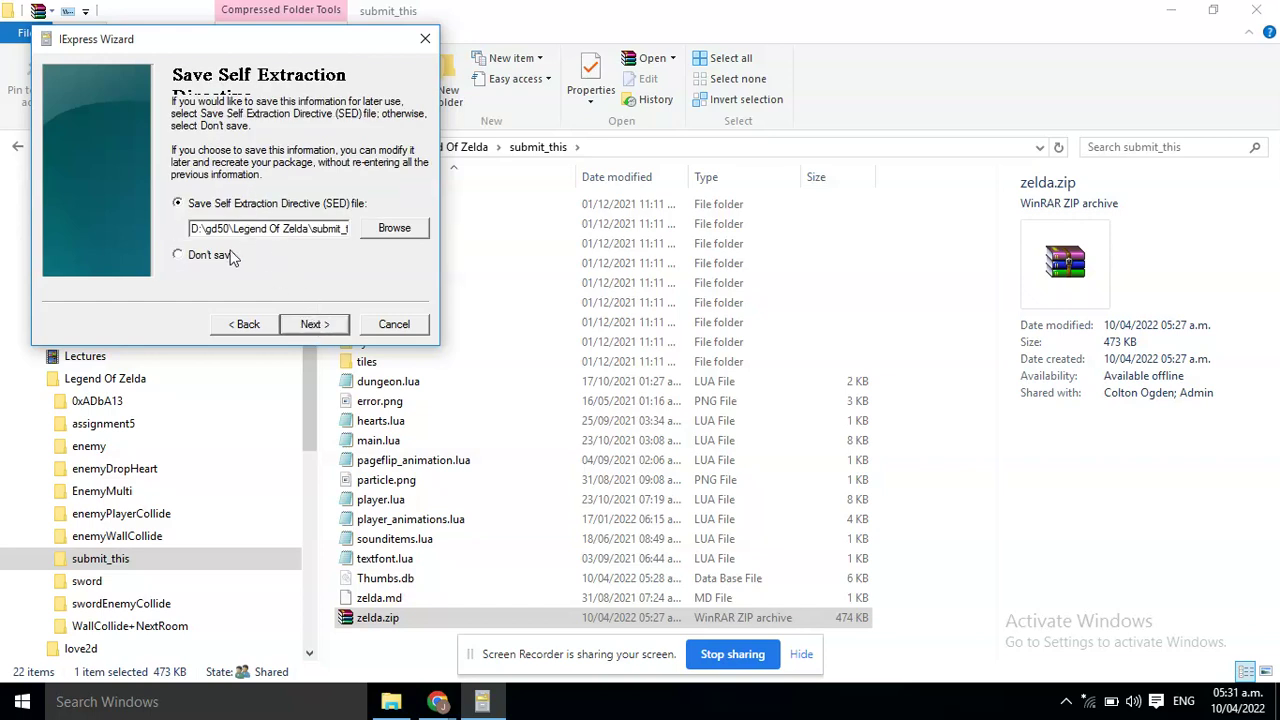
# - Save the Self Extraction Directive file at the suggested path and create the package
pyautogui.click(314, 324)
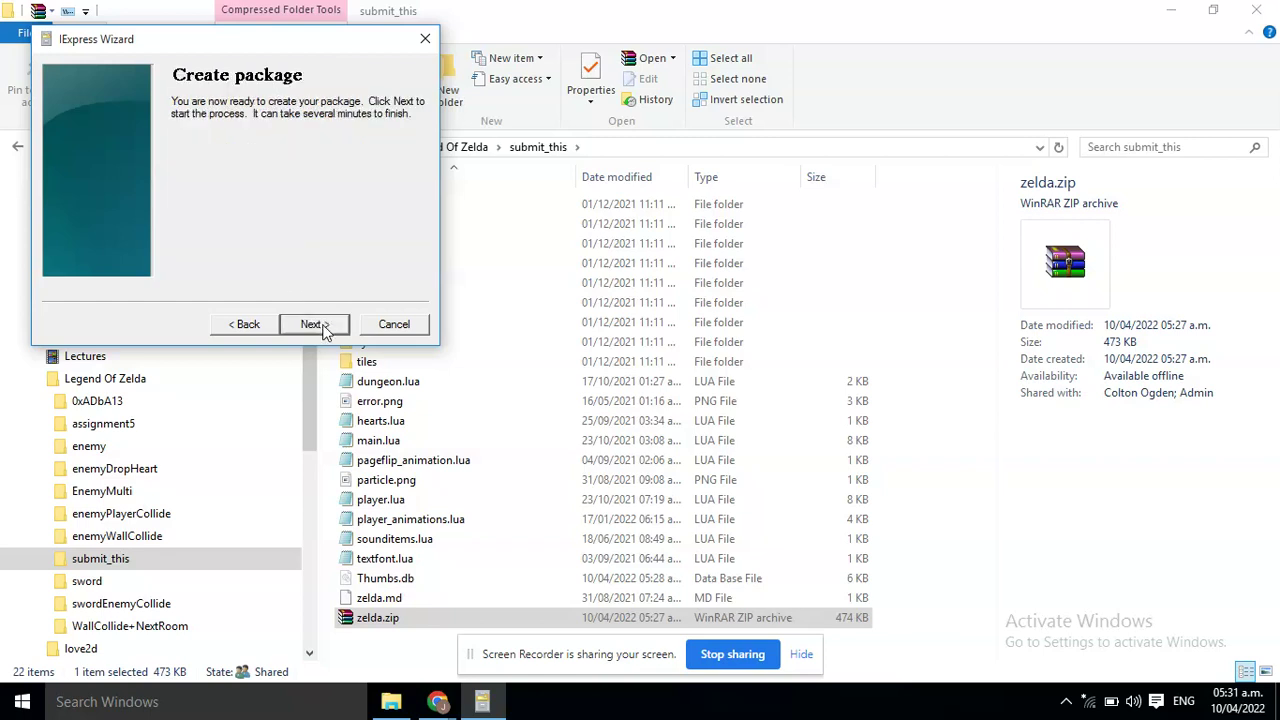
pyautogui.click(314, 324)
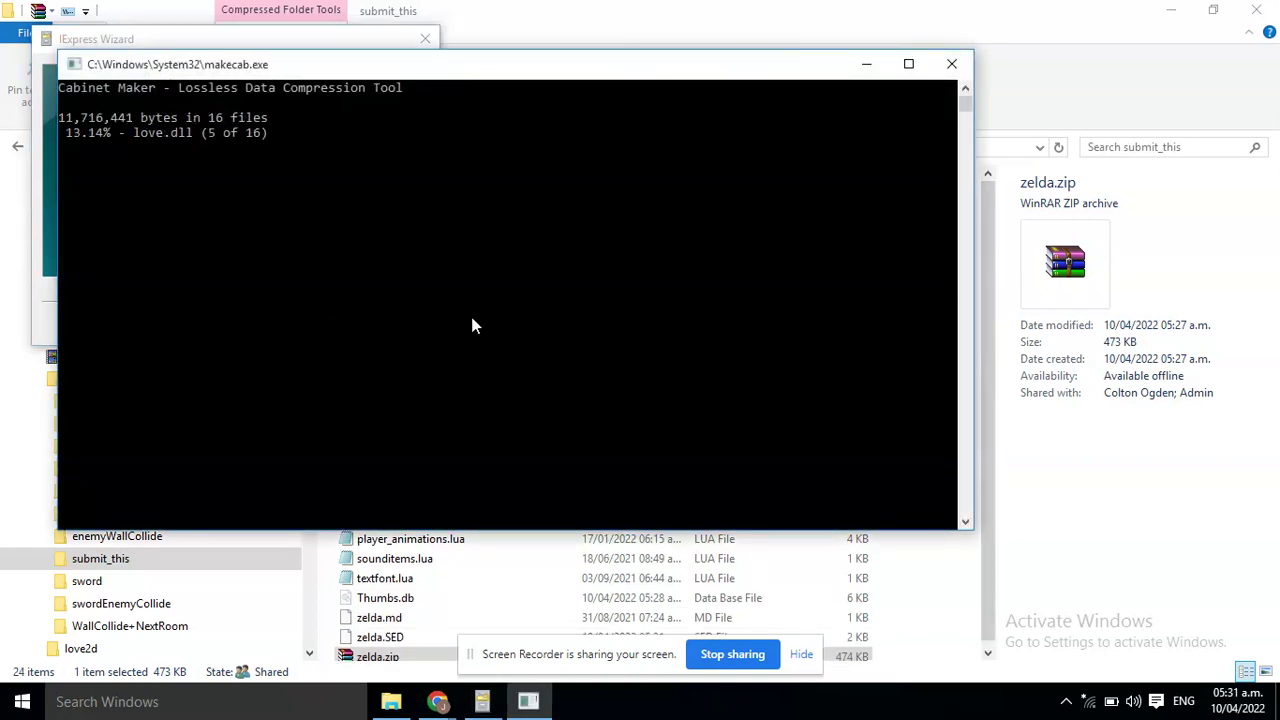
pyautogui.click(983, 509)
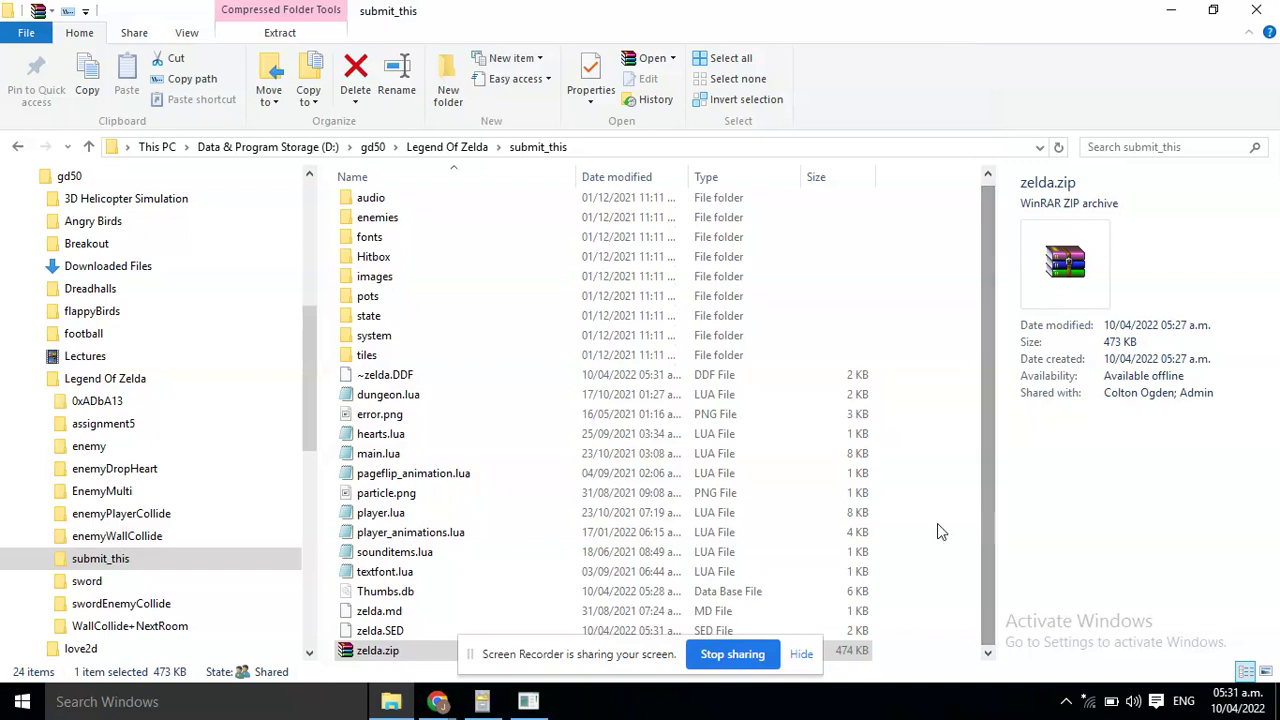
pyautogui.click(528, 702)
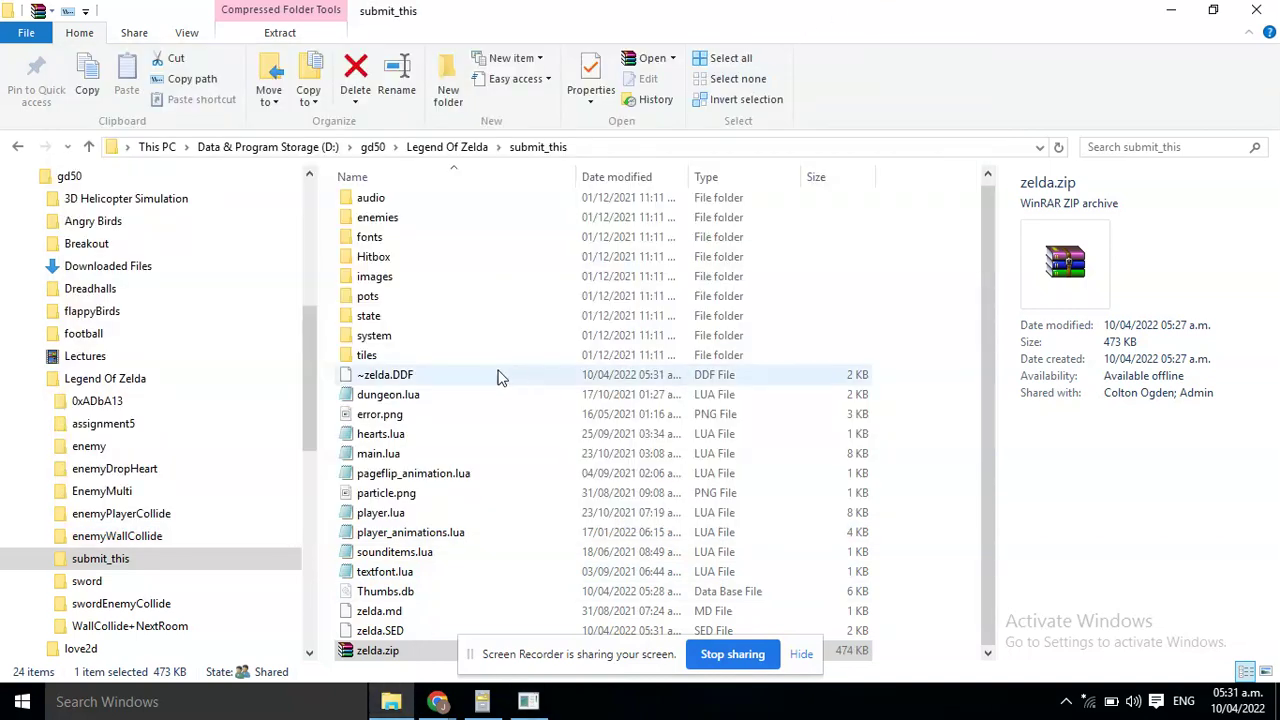
pyautogui.click(495, 377)
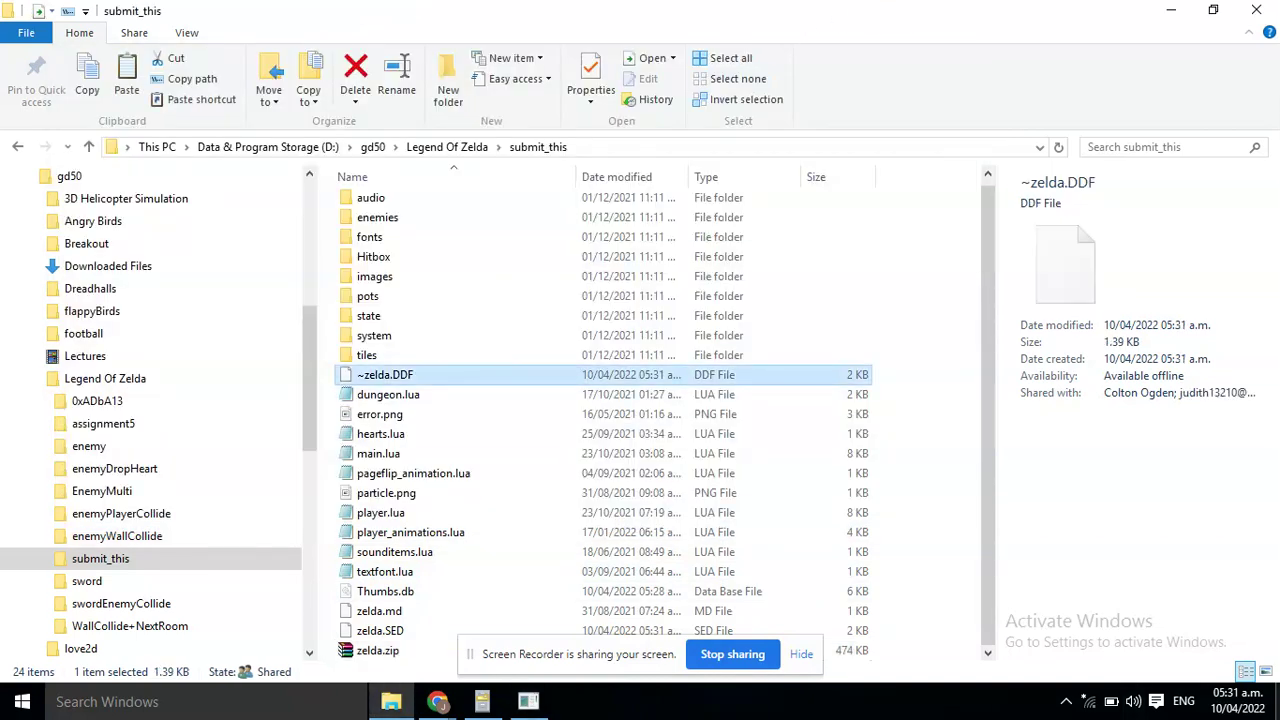
# - Show the desktop and finish the IExpress wizard for the created package
pyautogui.press('super+d')
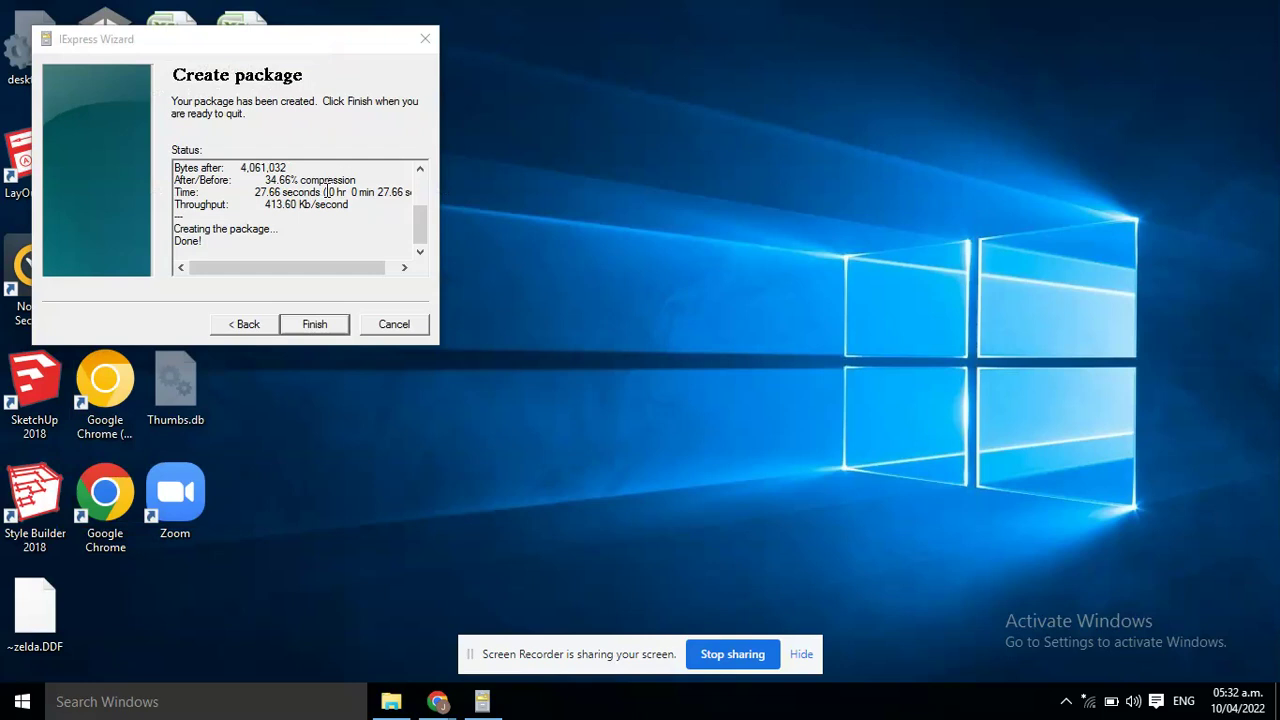
pyautogui.click(313, 321)
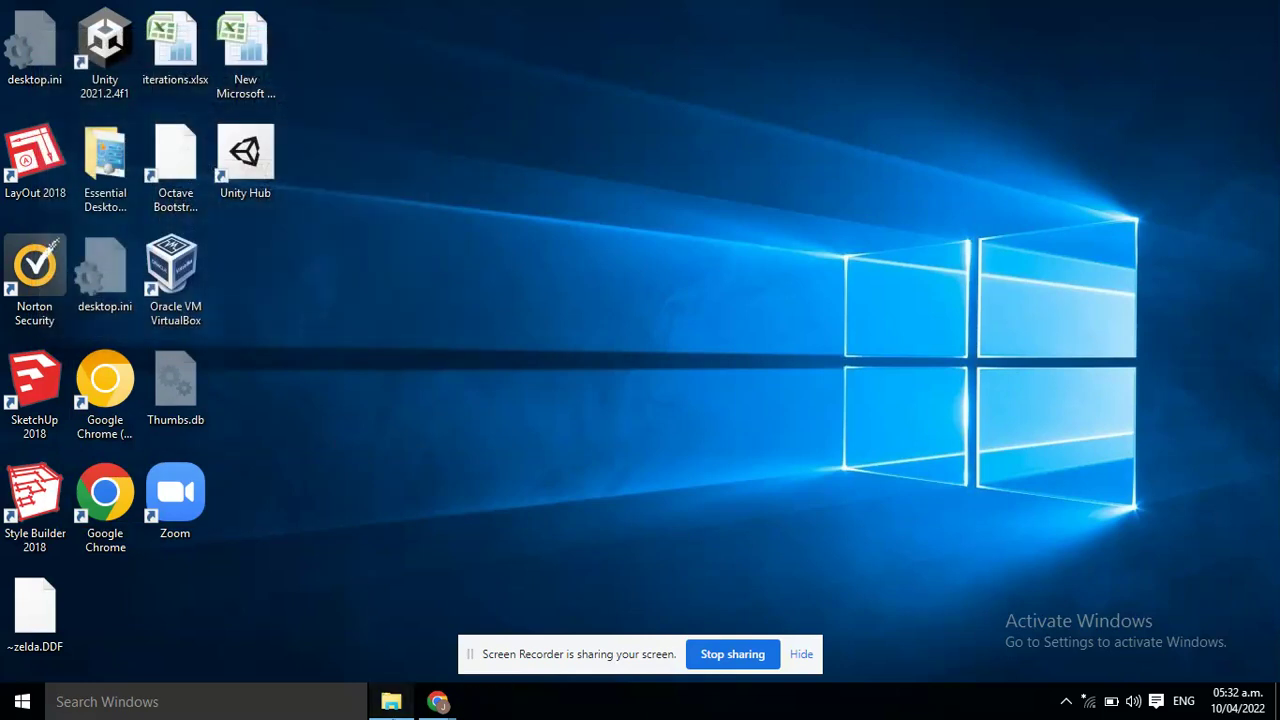
# - Switch to File Explorer and test zelda.exe from submit_this by starting the game and moving the character, closing the game at the end
pyautogui.click(391, 701)
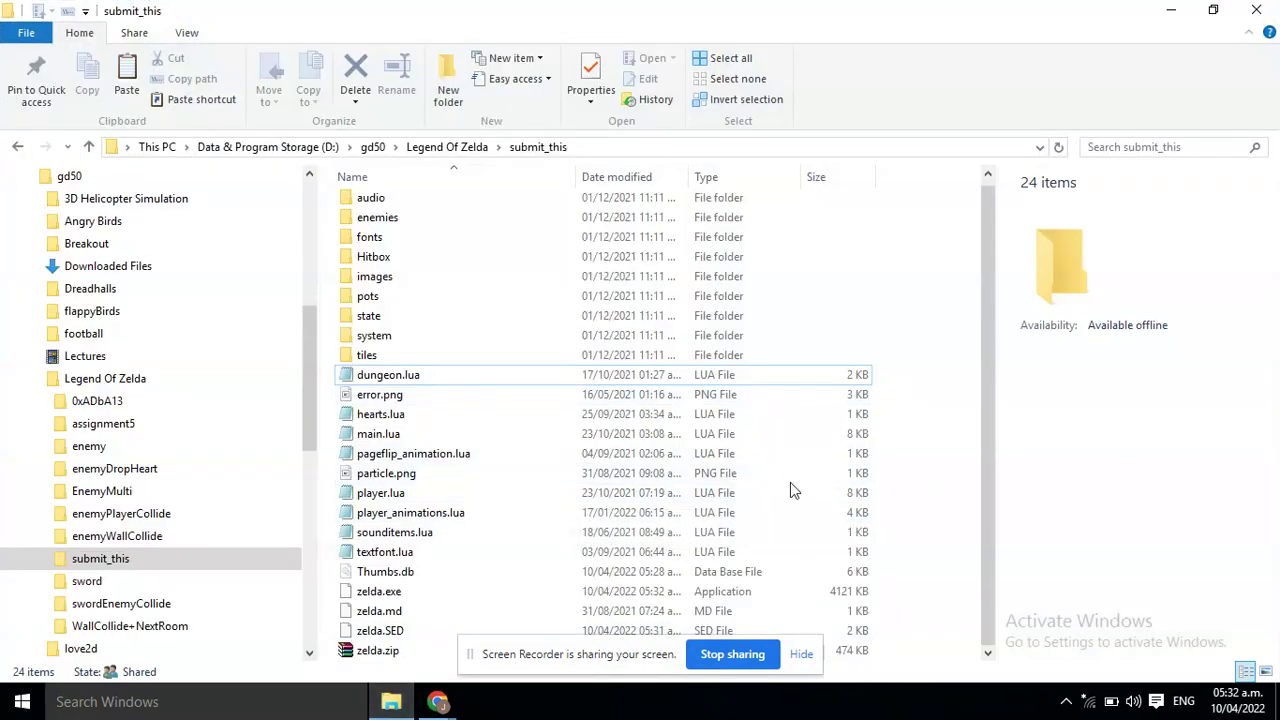
pyautogui.doubleClick(576, 592)
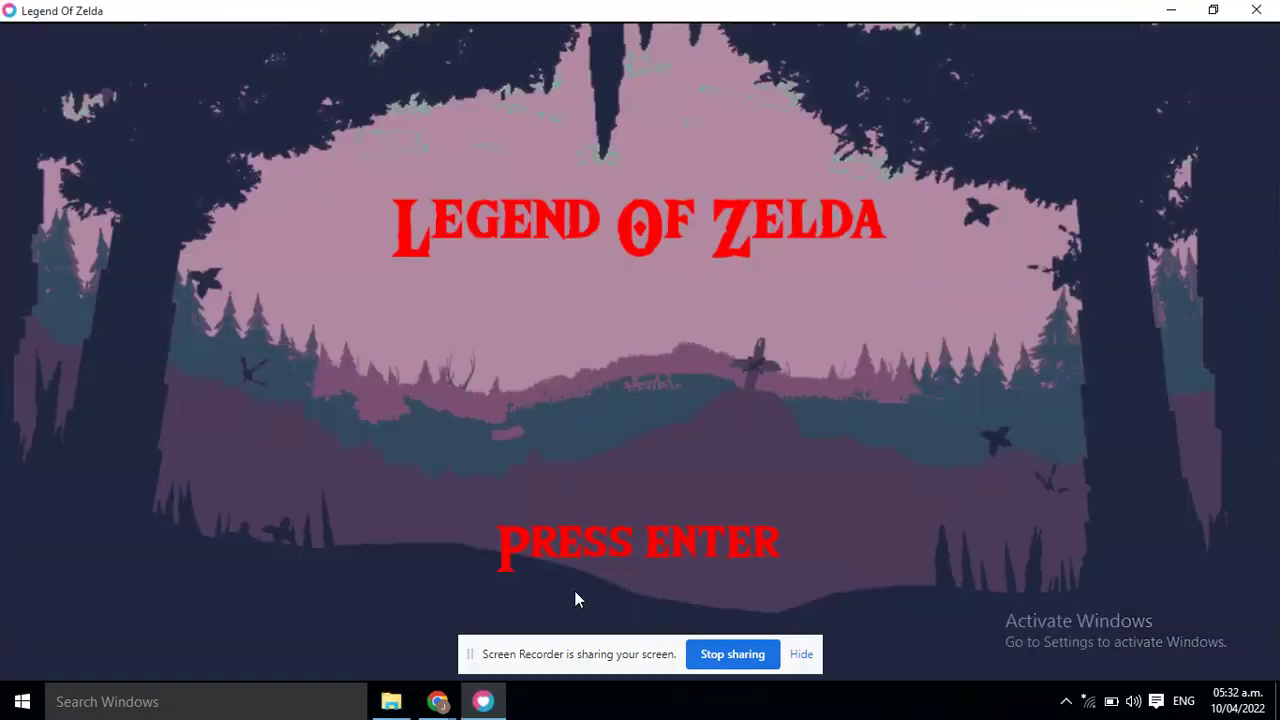
pyautogui.press('Return')
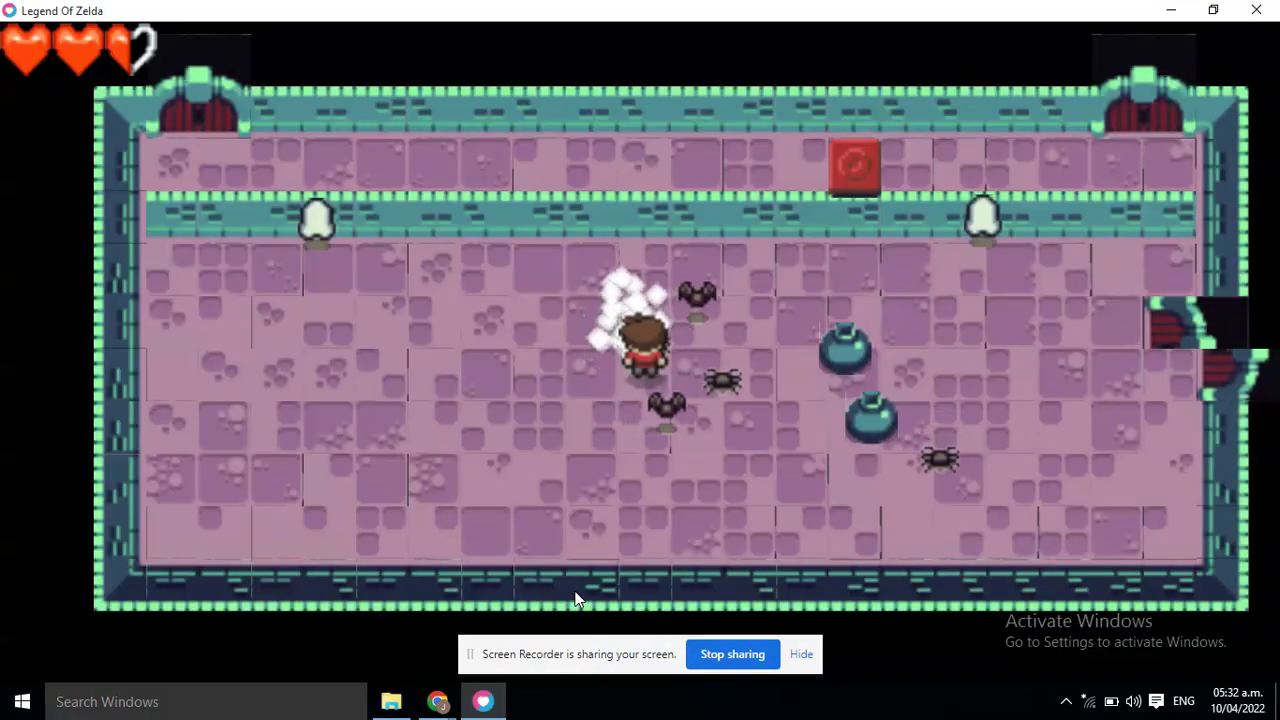
pyautogui.press('Right')
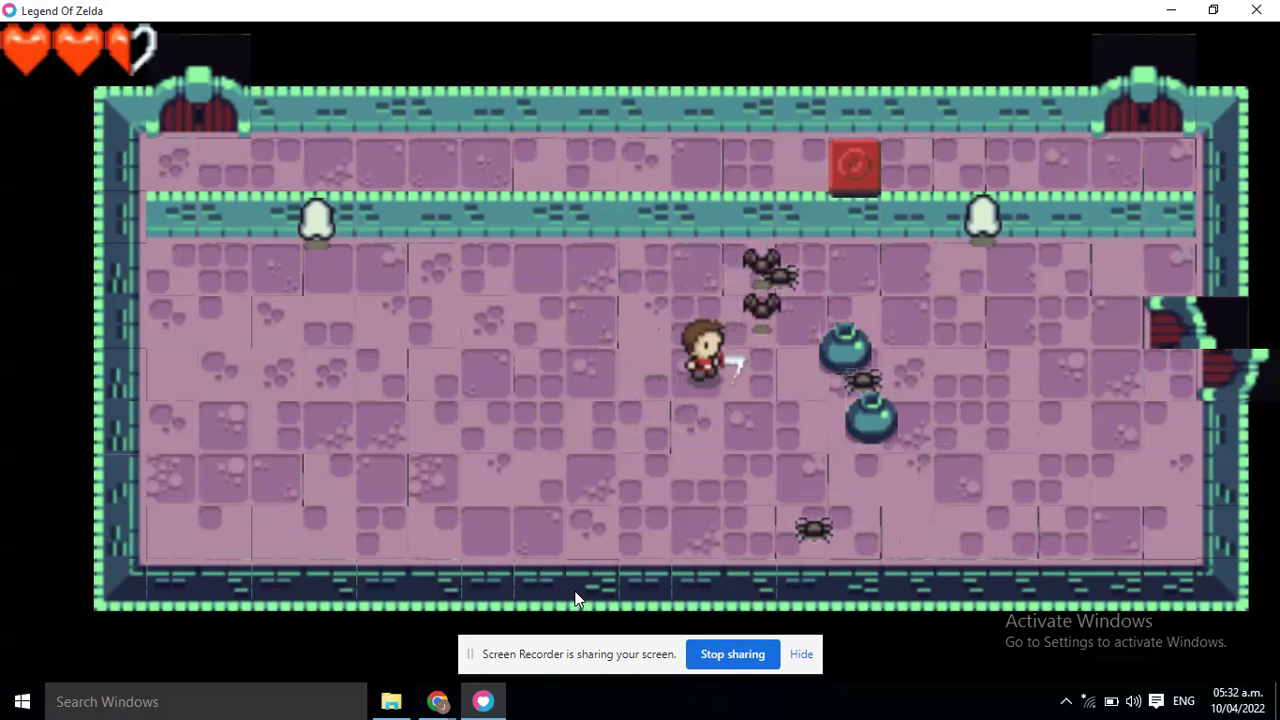
pyautogui.press('Up')
pyautogui.press('Down')
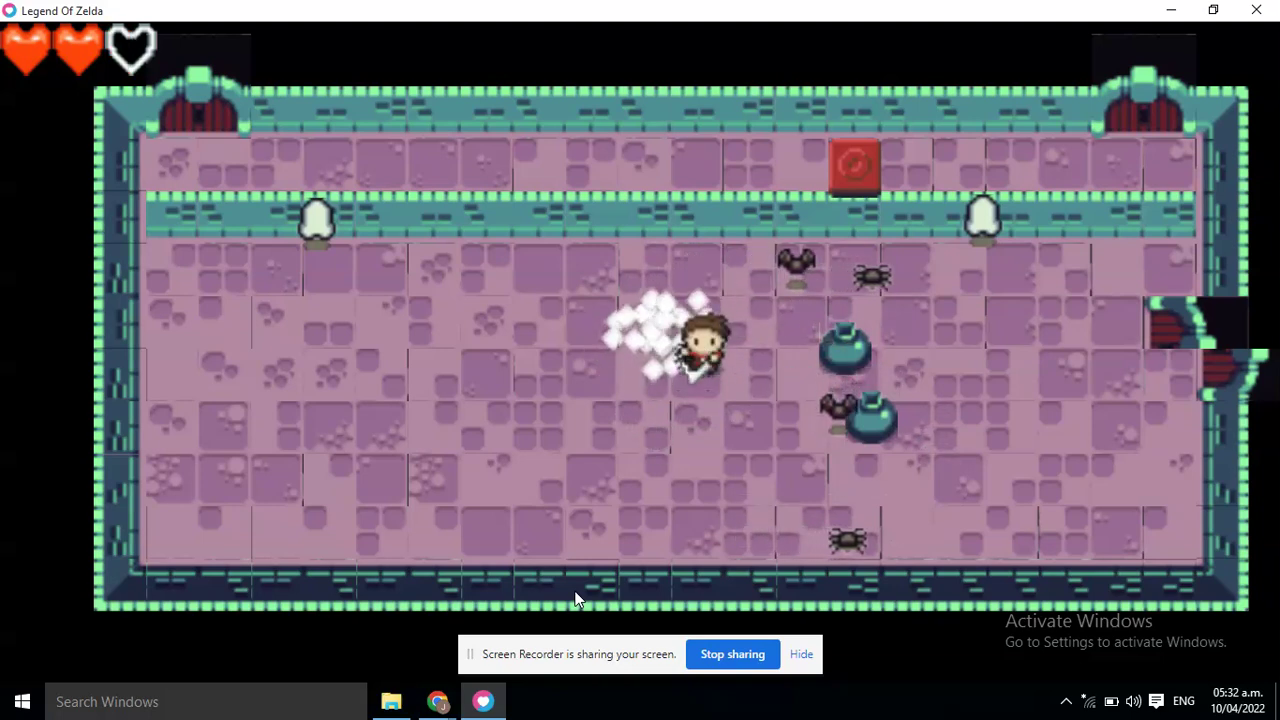
pyautogui.click(1256, 10)
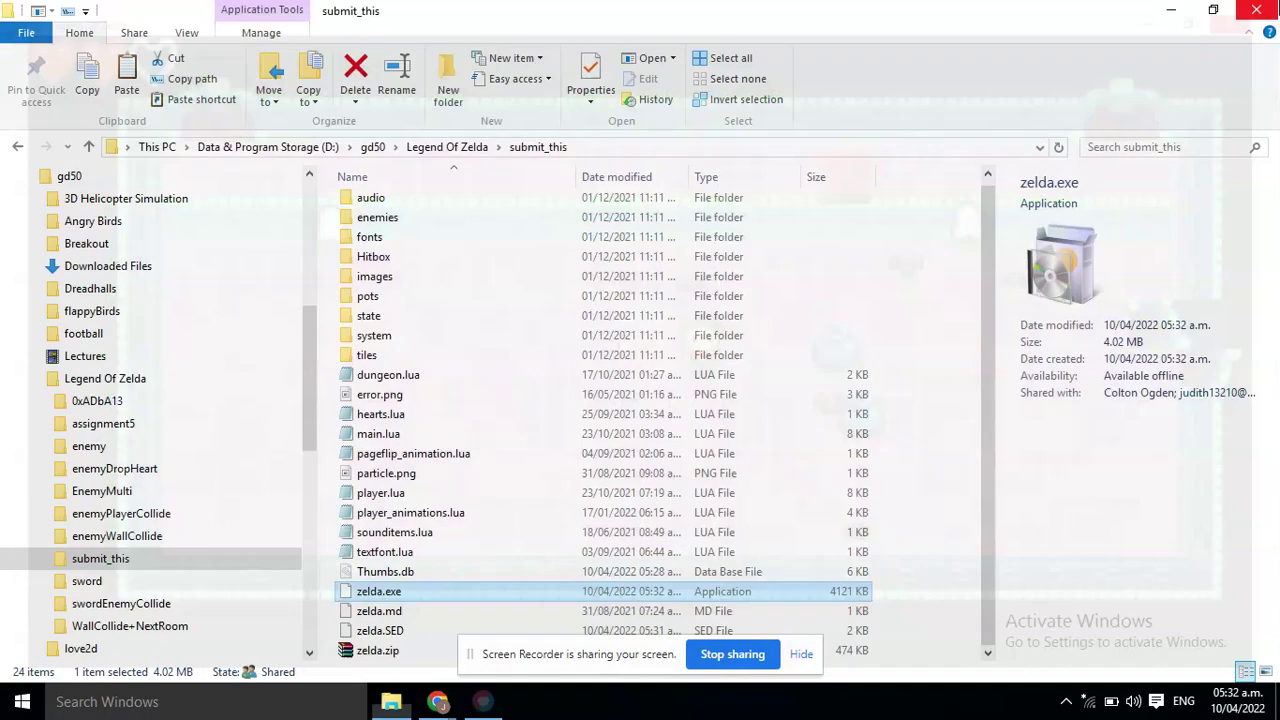